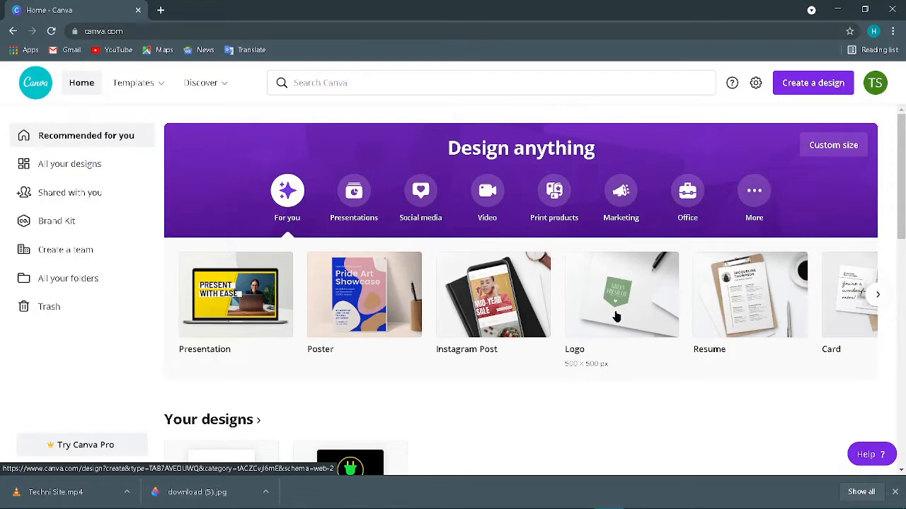
- Create a new logo design, search its templates for "youtube logo" and apply the black "it's electric" template
left_click(612, 310)
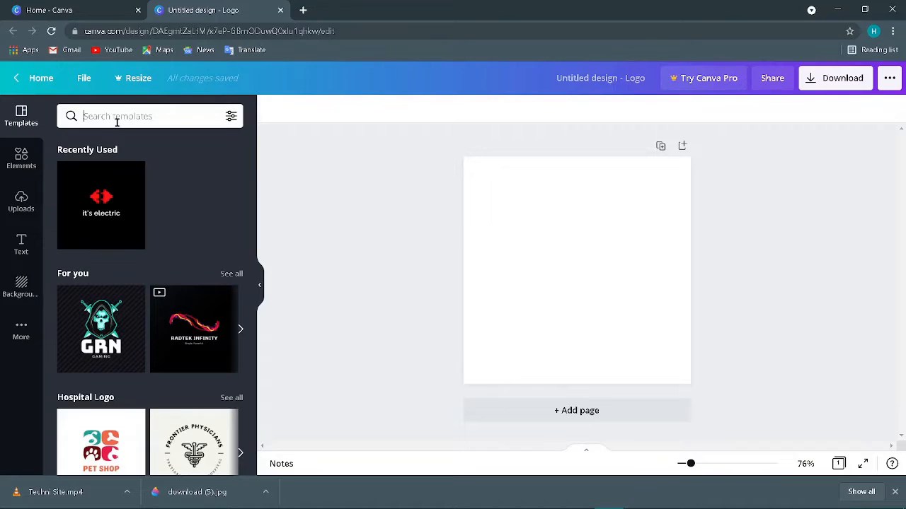
type("yuotu")
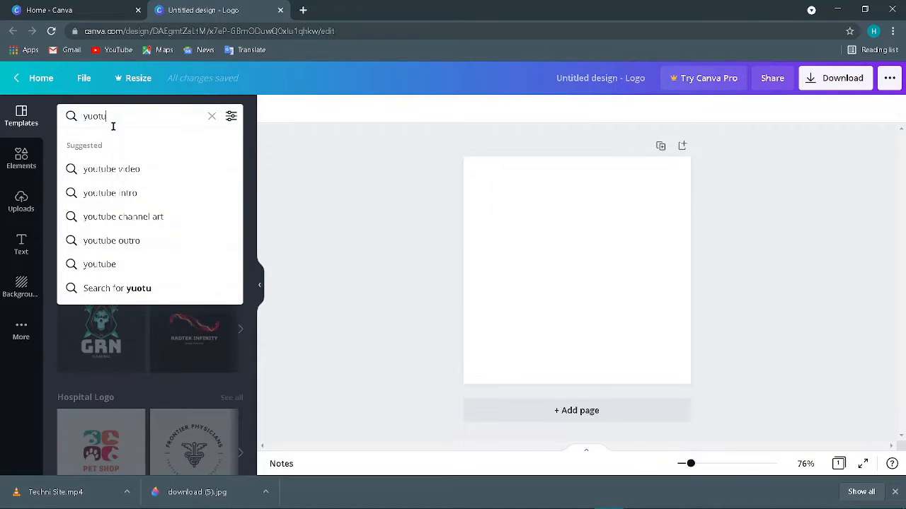
type("outube log")
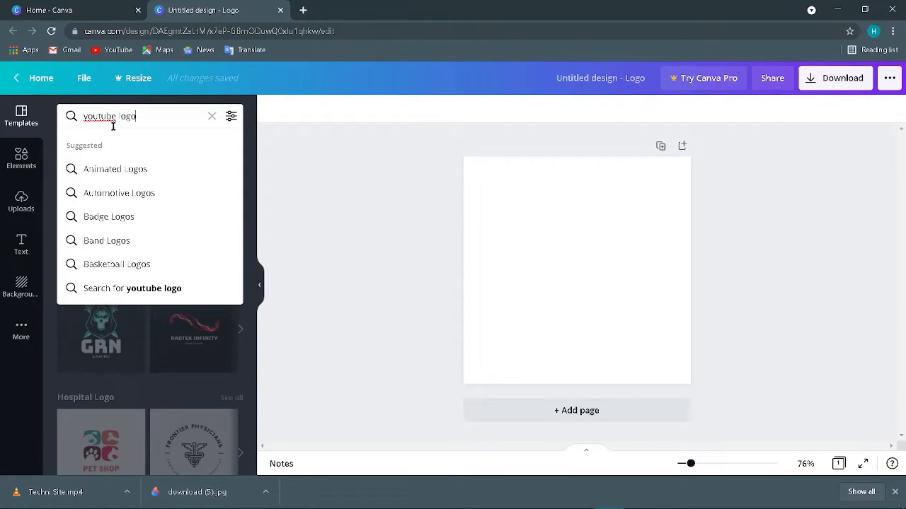
type("o")
key("Return")
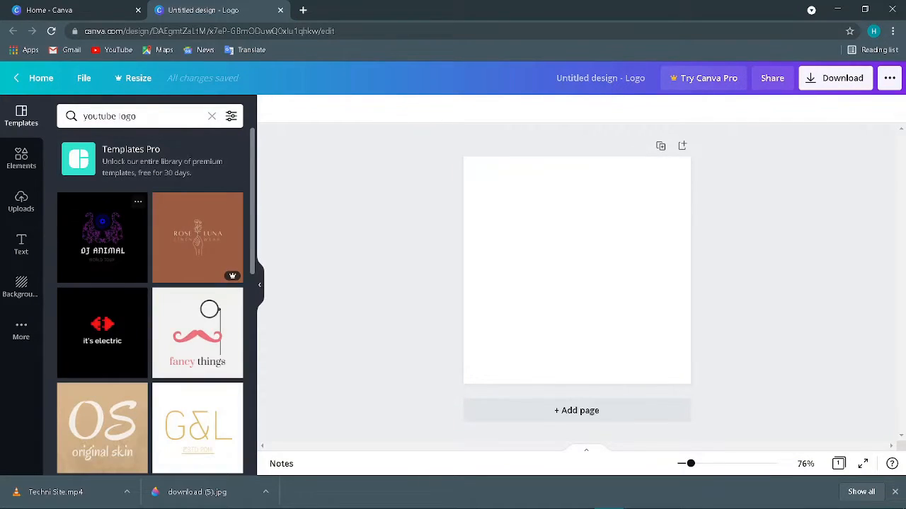
scroll(156, 309, "down", 1)
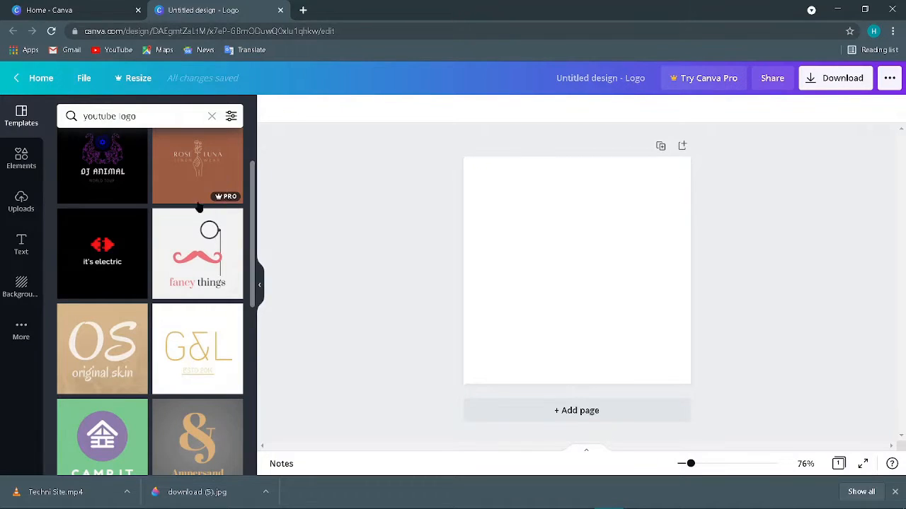
left_click(103, 251)
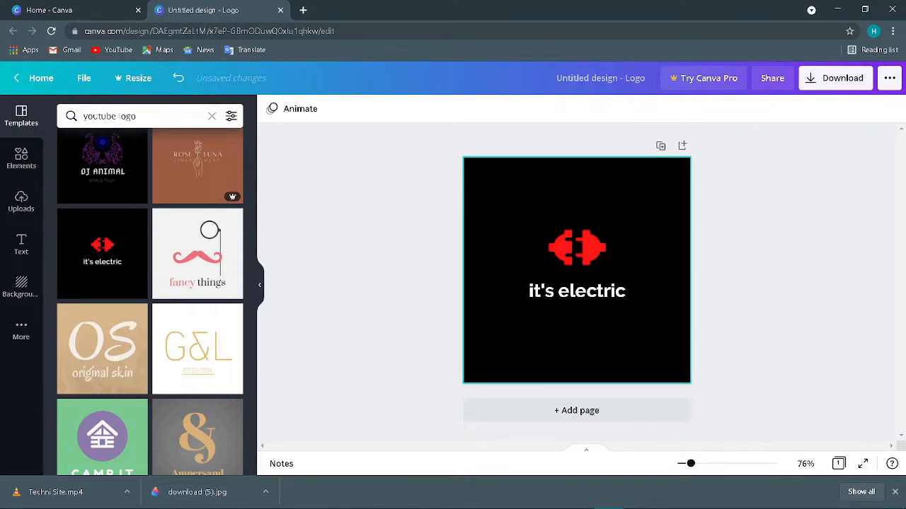
- Replace the template's "it's electric" text with "Techni site"
double_click(577, 290)
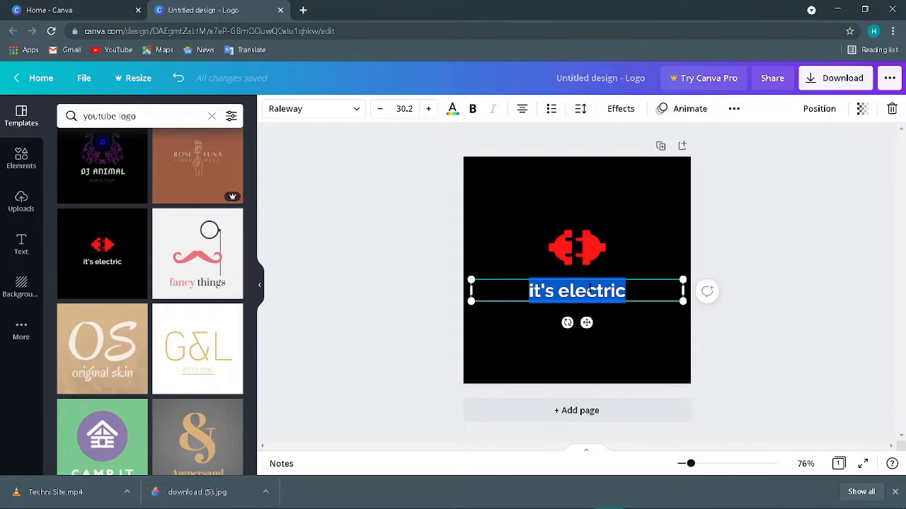
type("T")
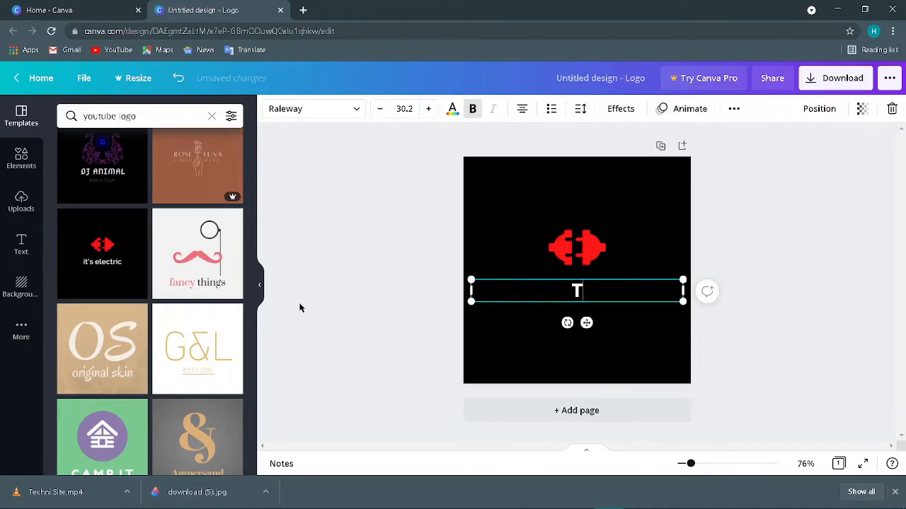
type("echni site")
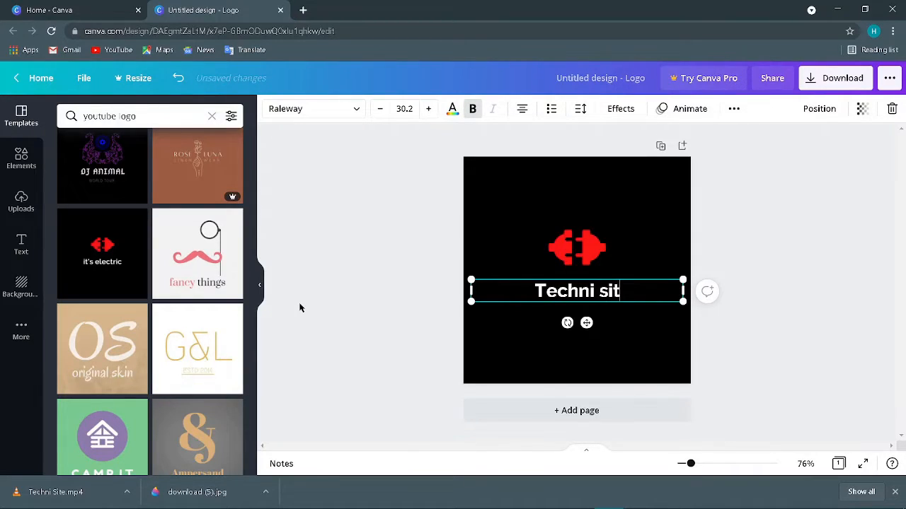
left_click(364, 308)
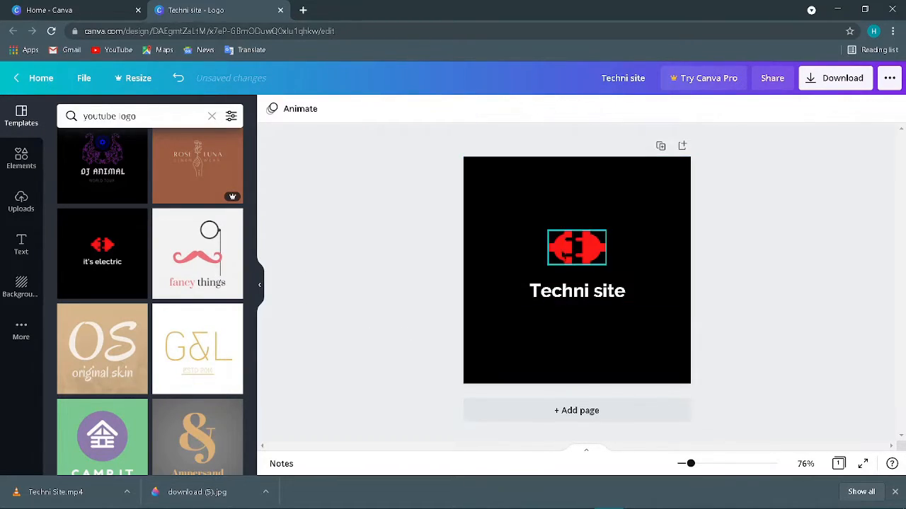
- Delete the red plug graphic above the logo text
left_click(576, 248)
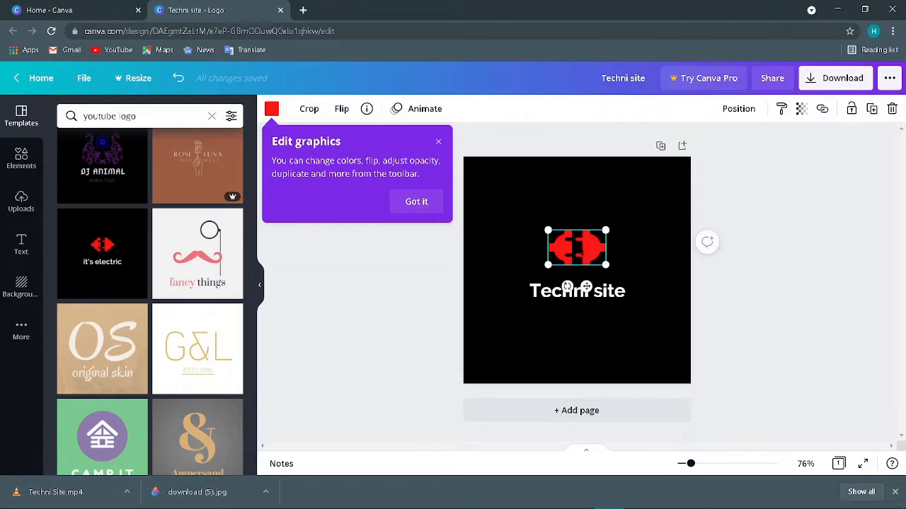
right_click(578, 248)
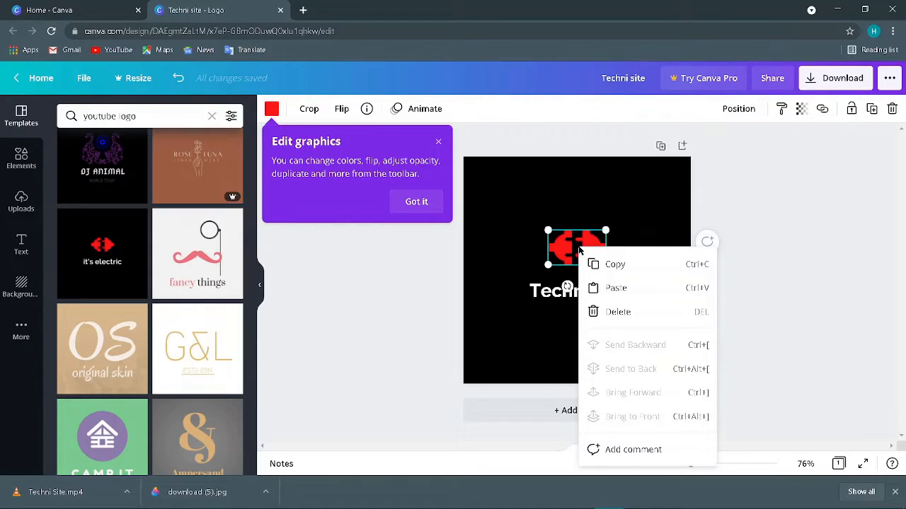
left_click(618, 312)
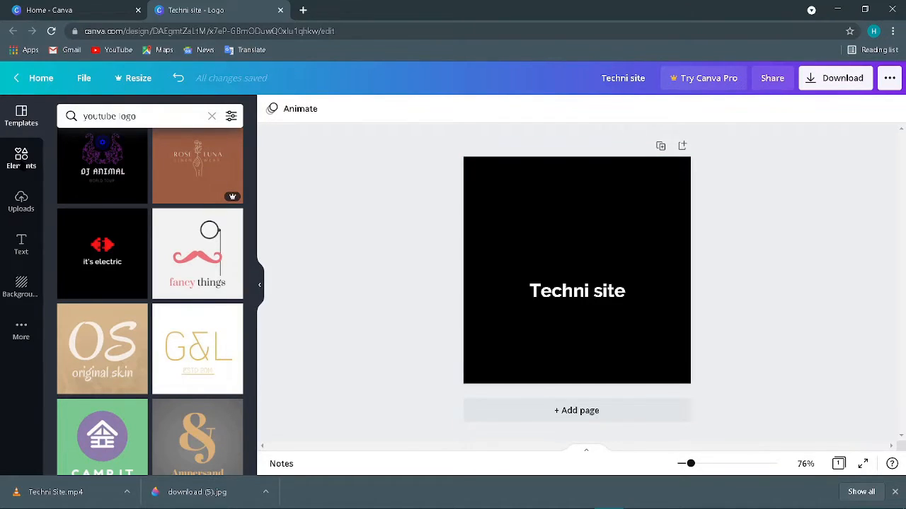
- Search the elements for "eletric", add the free blue light bulb with rays and place it just above the "Techni site" text
left_click(29, 165)
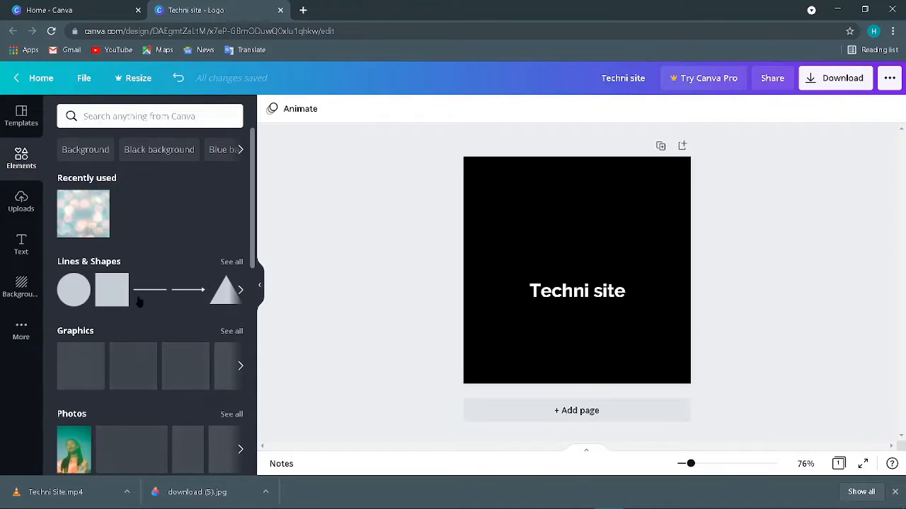
scroll(99, 269, "down", 1)
scroll(99, 234, "up", 1)
left_click(98, 115)
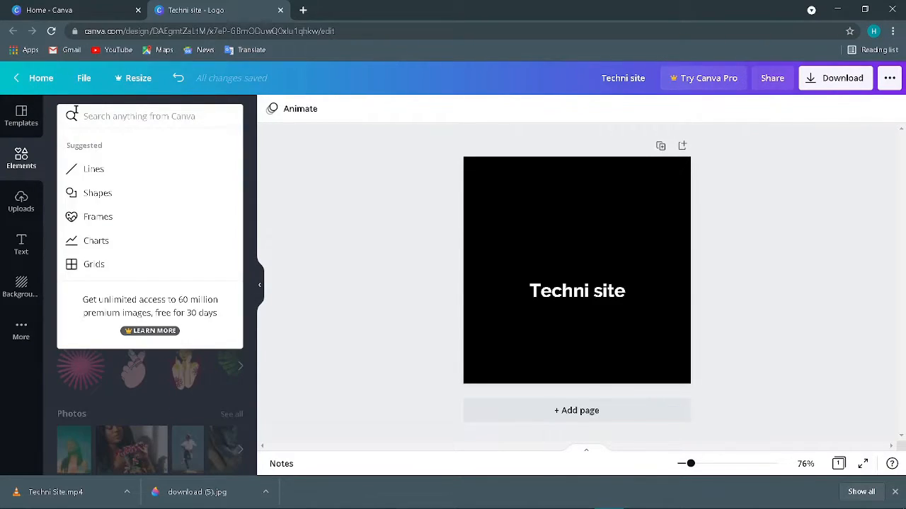
type("elet")
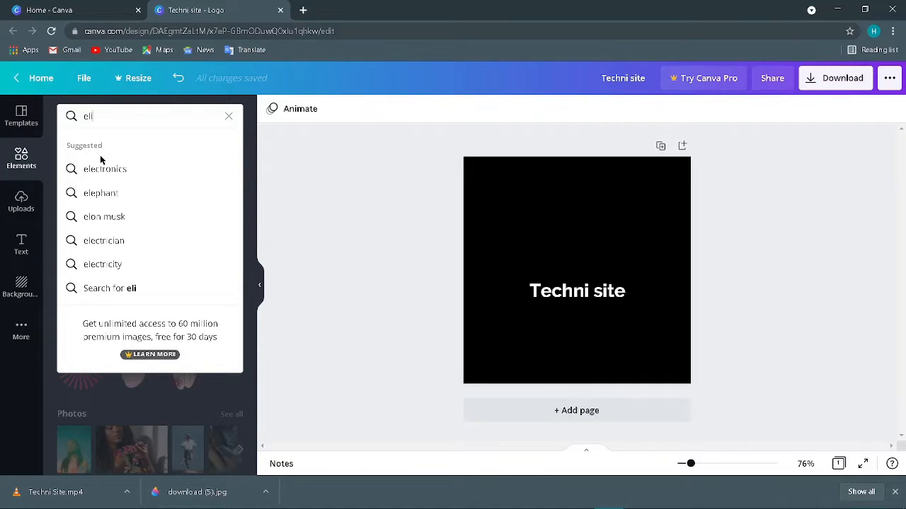
type("ric")
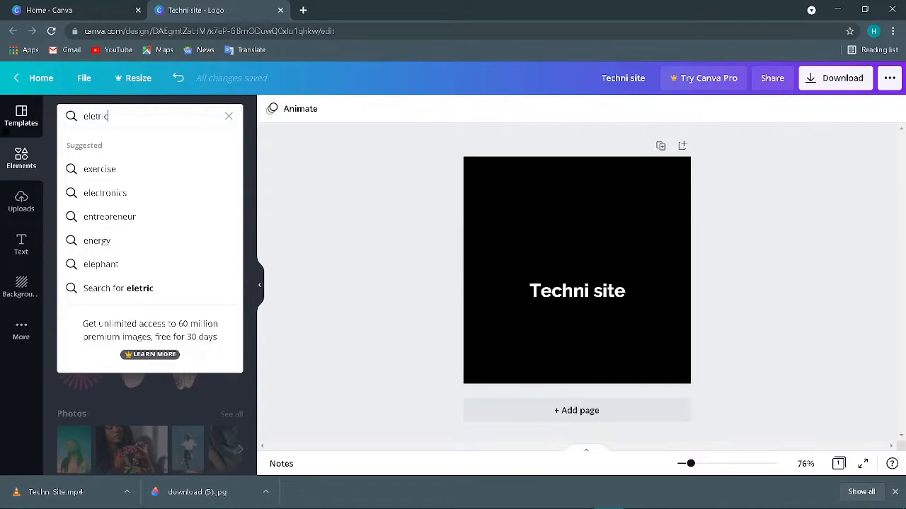
key("Return")
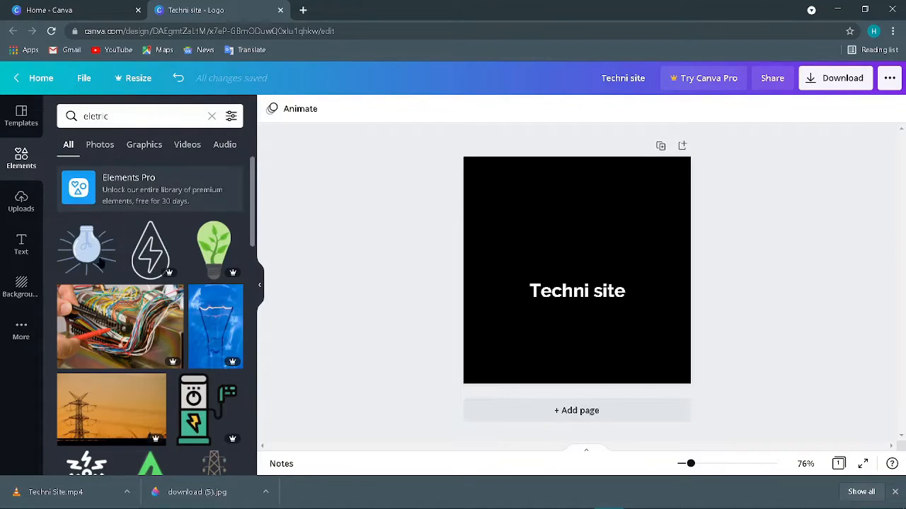
left_click(90, 251)
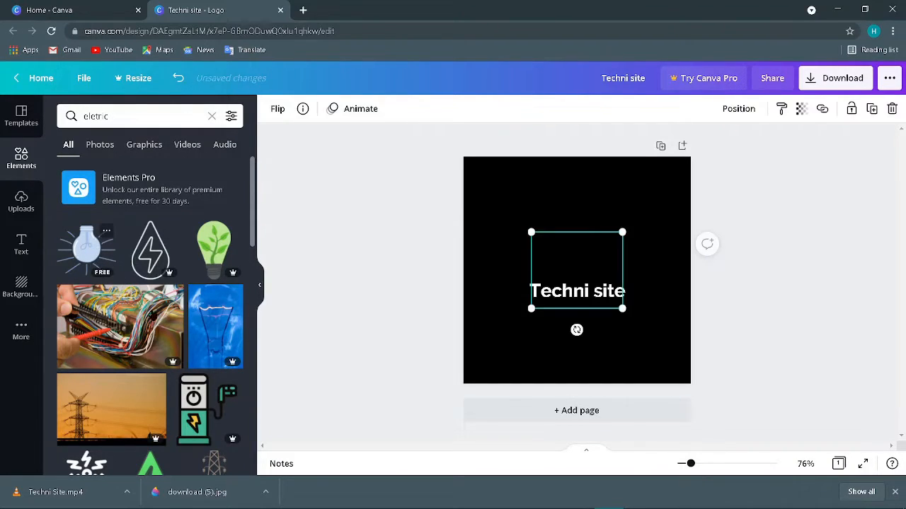
left_click_drag(569, 261, 566, 230)
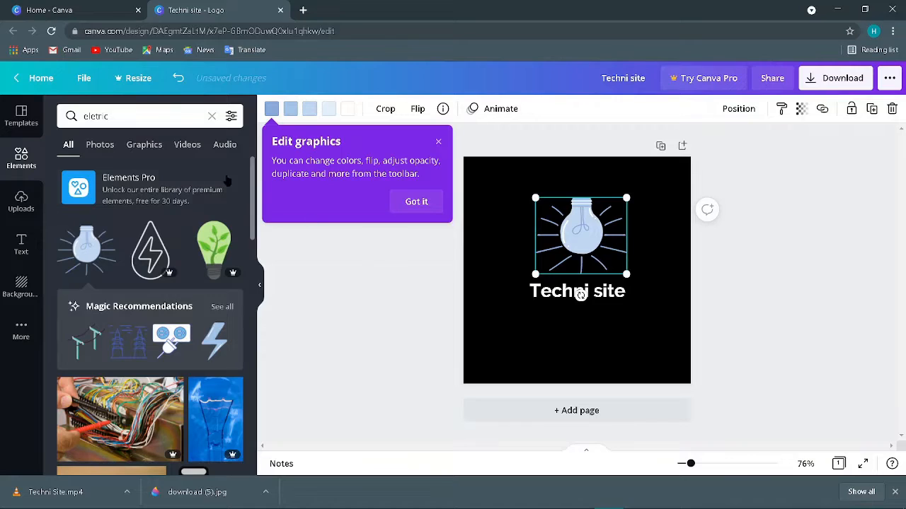
- Recolour the light bulb's rays and filament dark blue and its cap light blue
left_click(21, 116)
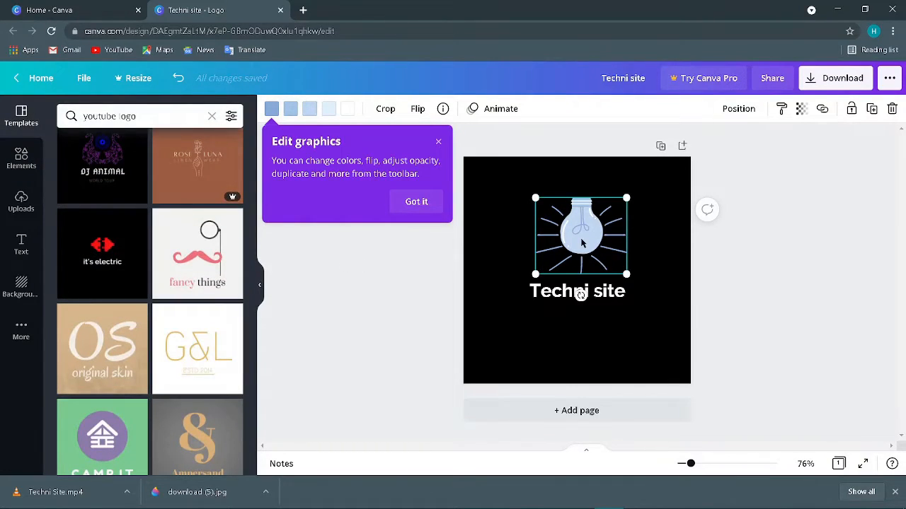
left_click(431, 210)
left_click(273, 110)
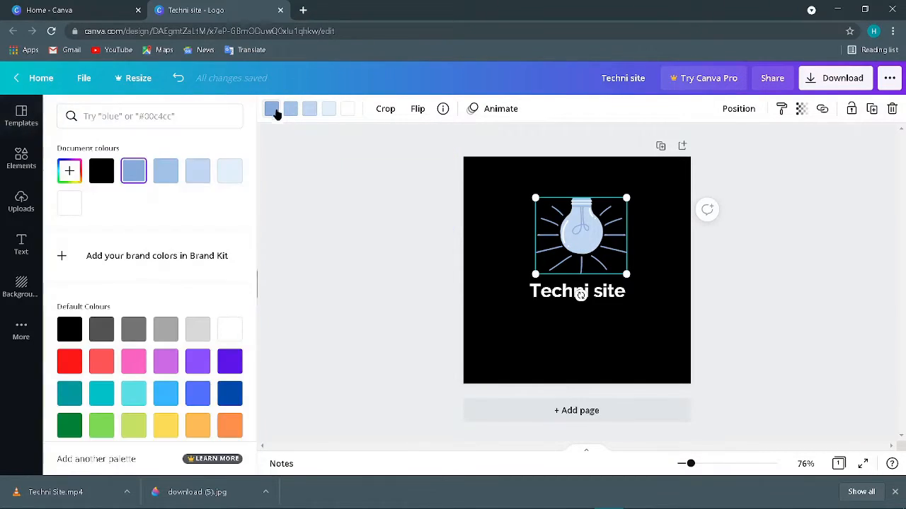
left_click(132, 361)
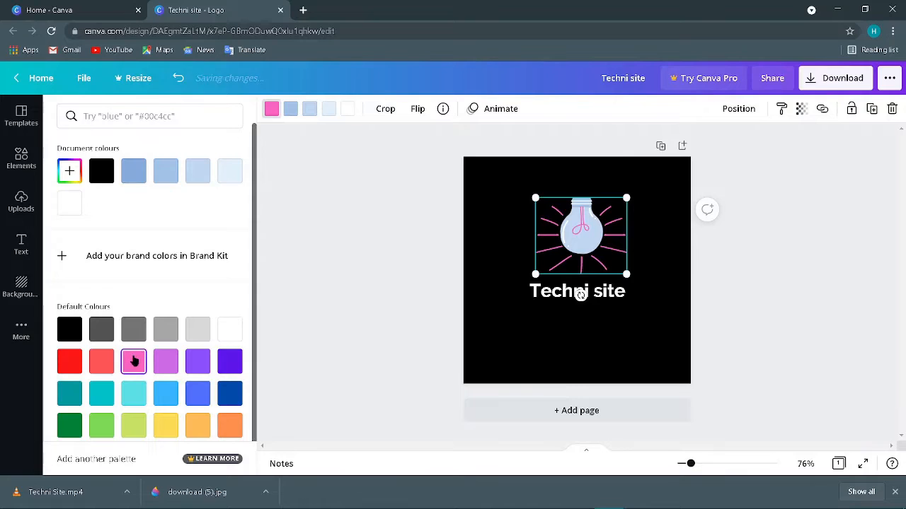
left_click(230, 393)
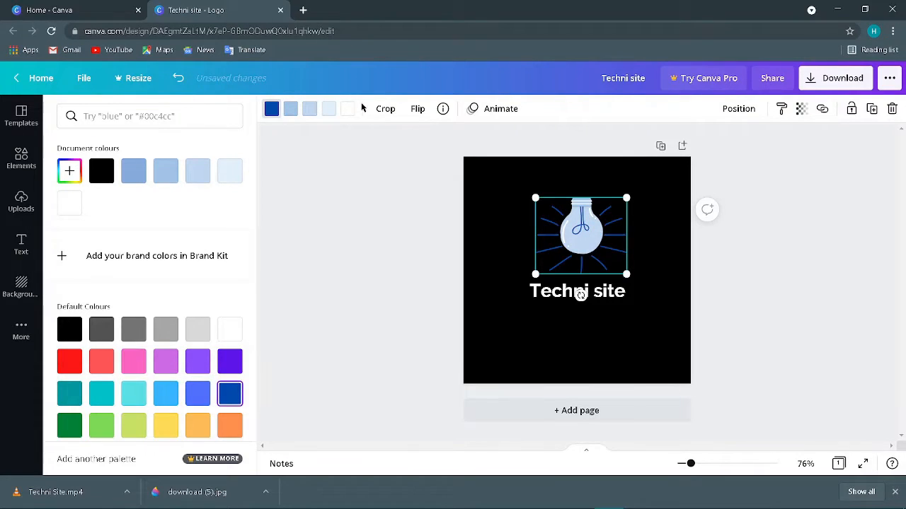
left_click(293, 111)
left_click(165, 391)
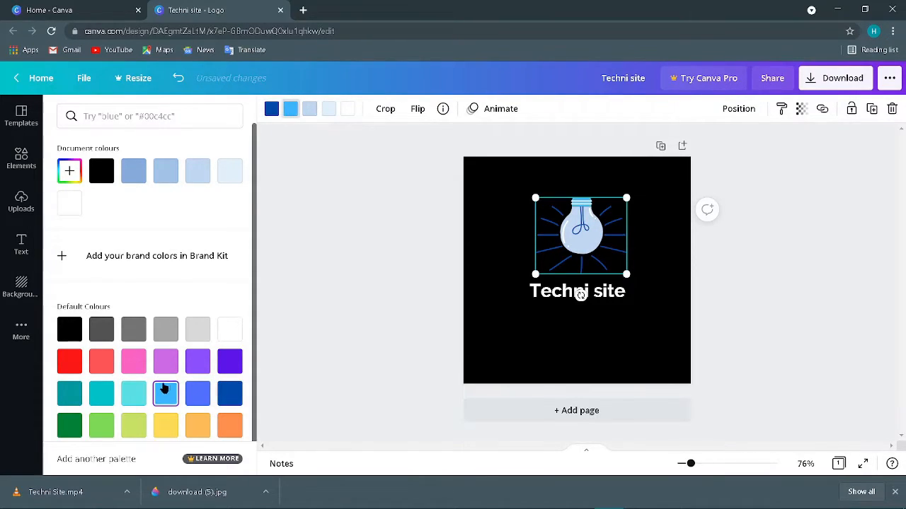
- Recolour the bulb's glass medium grey and its white highlights dark green
left_click(311, 111)
left_click(133, 332)
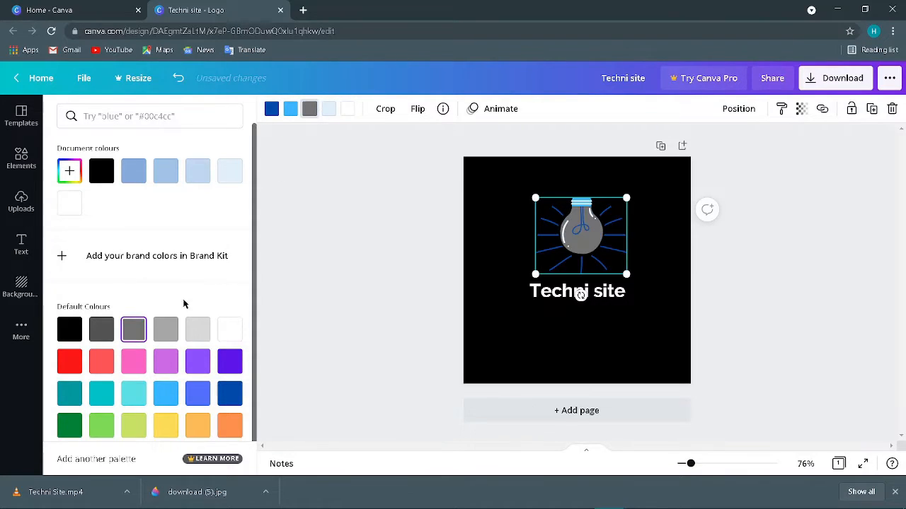
left_click(346, 110)
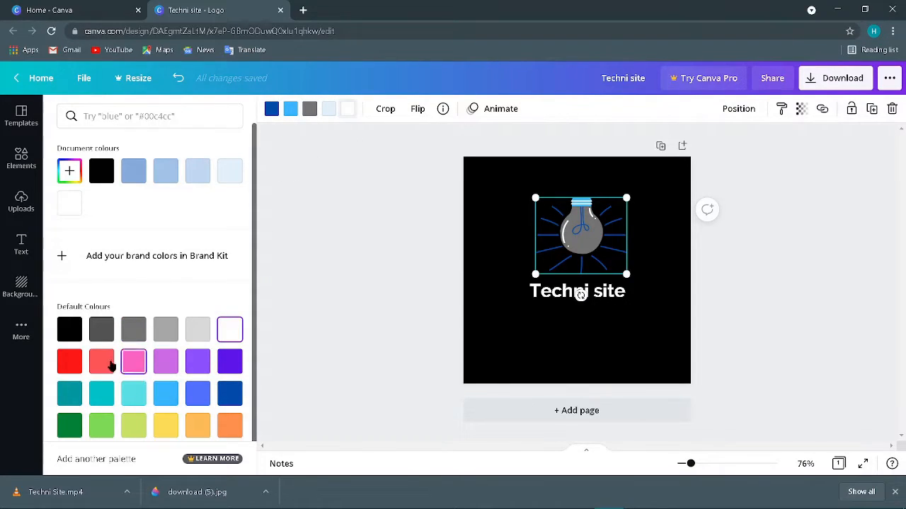
left_click(70, 425)
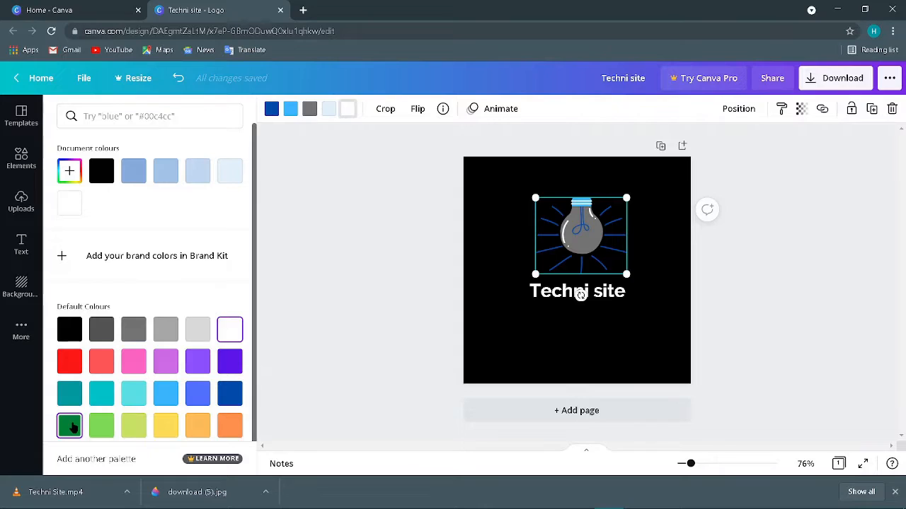
left_click(391, 282)
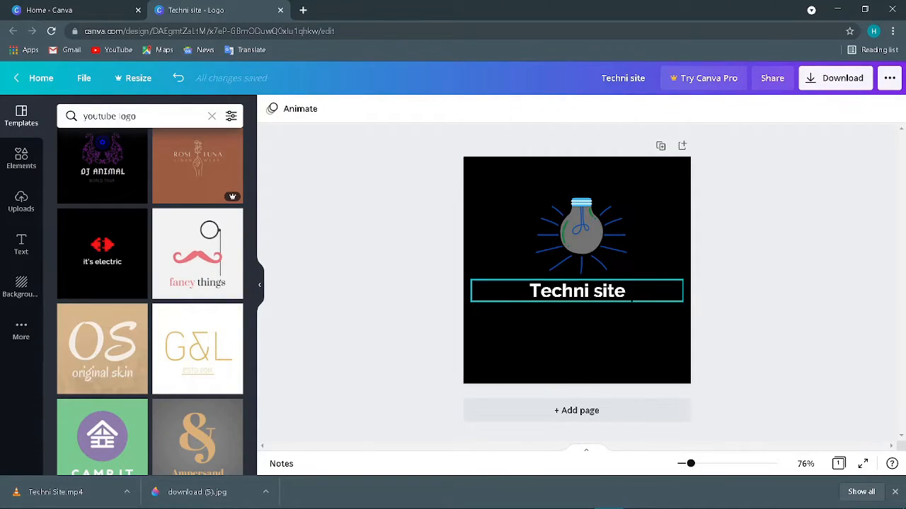
- Set the logo text's colour to yellow and re-enter it as "Techni site"
left_click(617, 293)
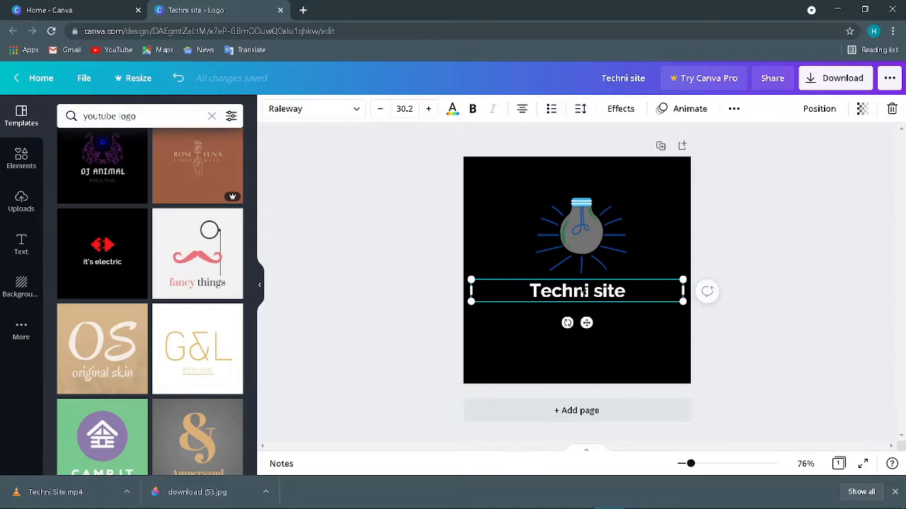
left_click(594, 291)
left_click_drag(624, 291, 529, 292)
left_click(451, 113)
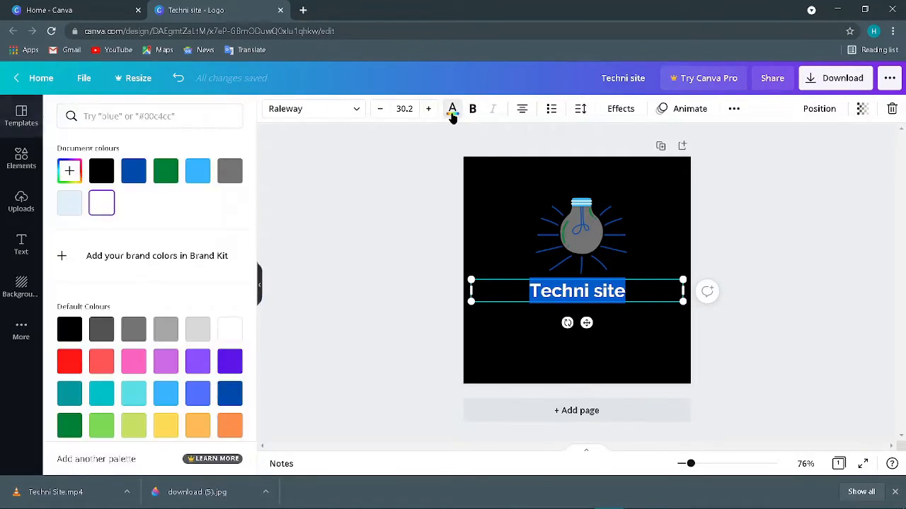
left_click(165, 429)
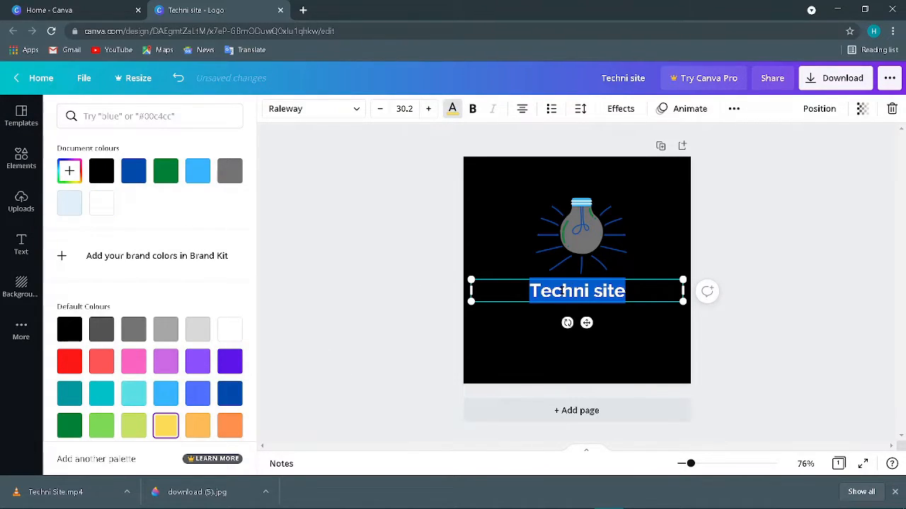
key("Return")
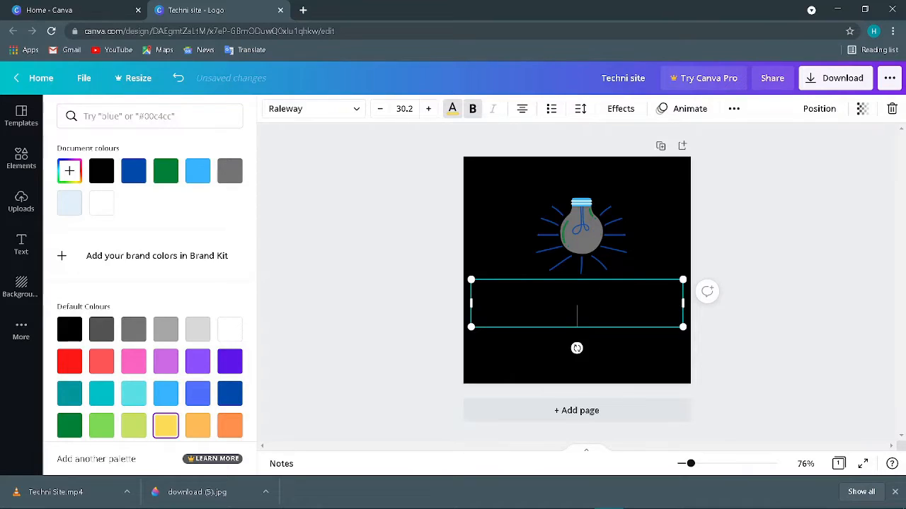
type("Techni site")
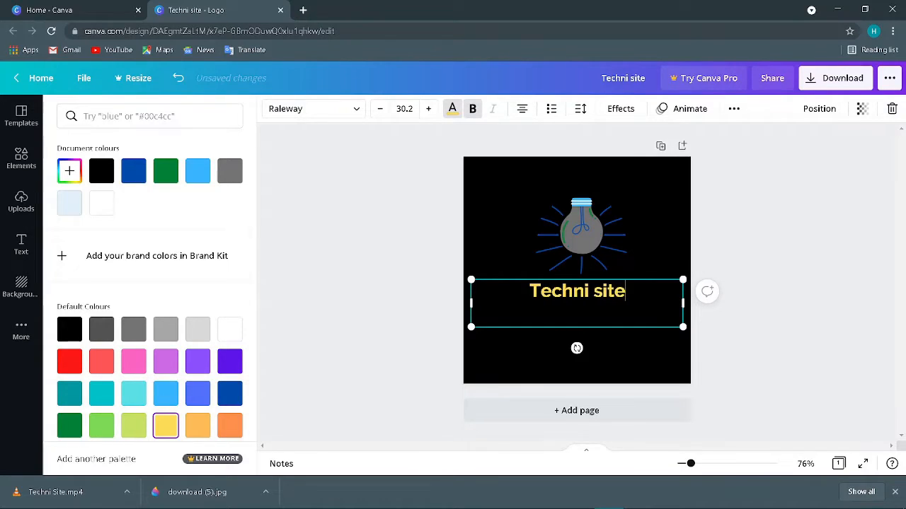
left_click(352, 295)
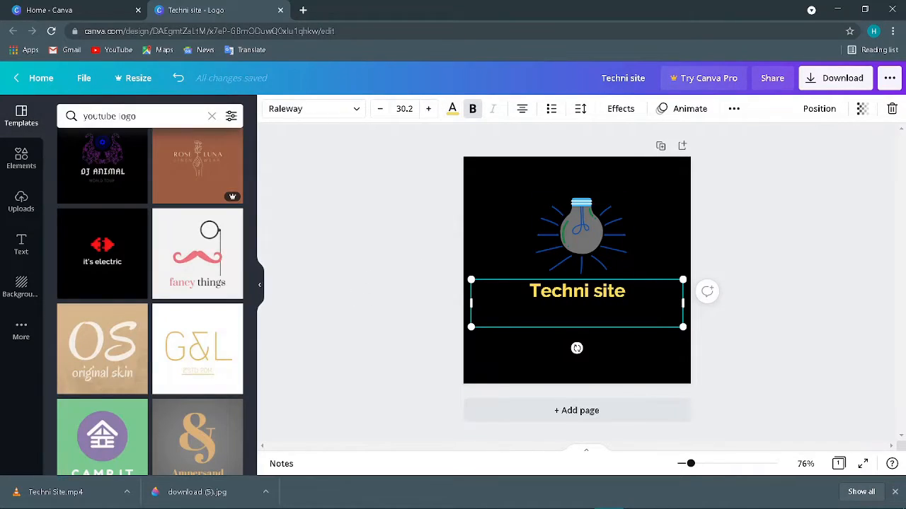
left_click(799, 257)
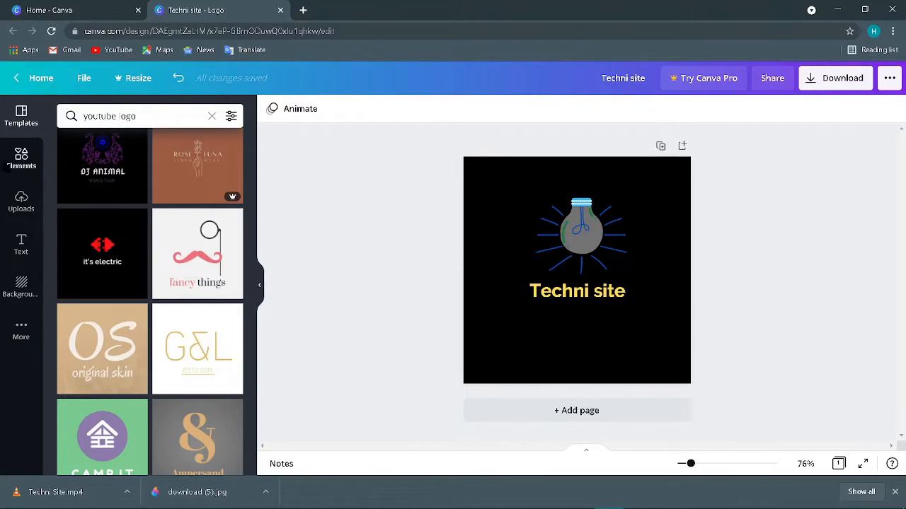
left_click(21, 158)
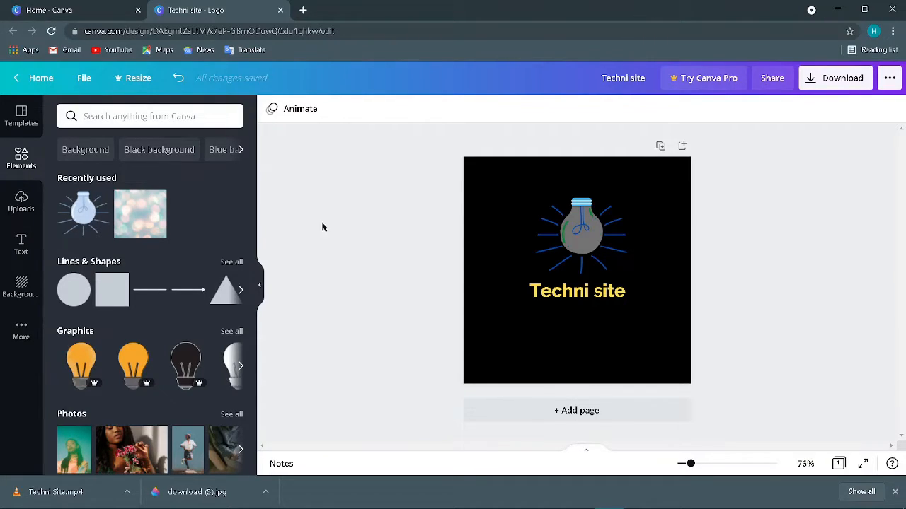
left_click(168, 116)
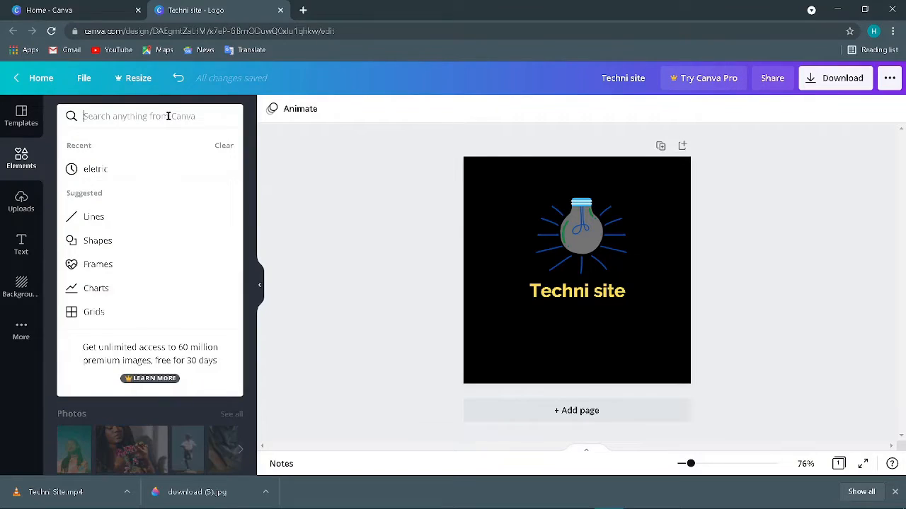
left_click(360, 226)
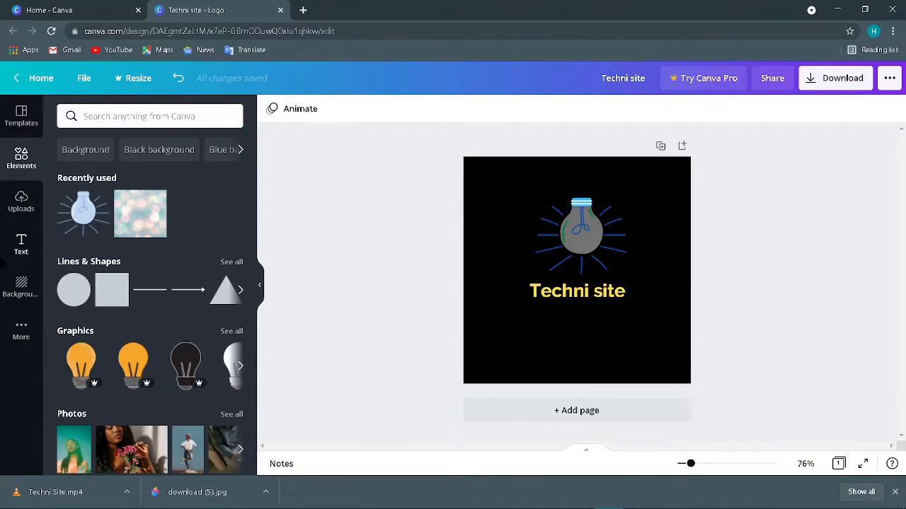
- Add the pink "player one" font combination to the logo and place it below the "Techni site" text
left_click(15, 252)
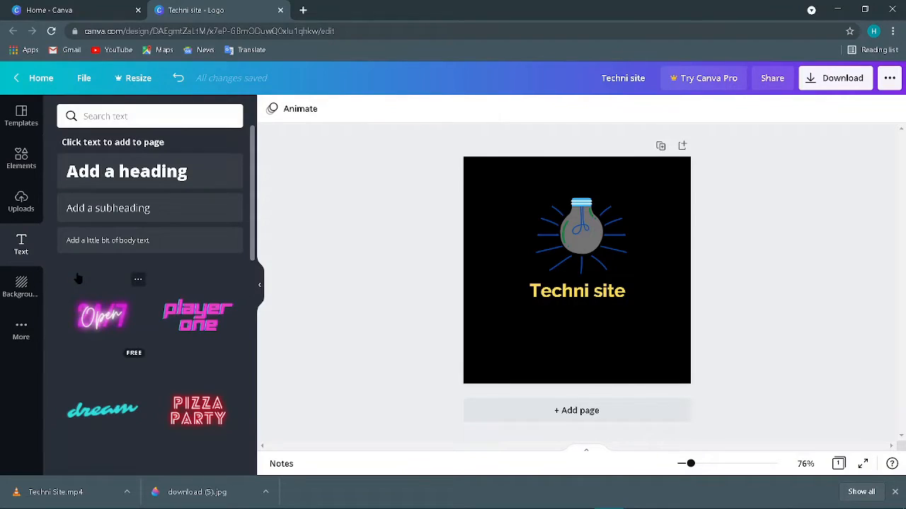
scroll(165, 299, "down", 3)
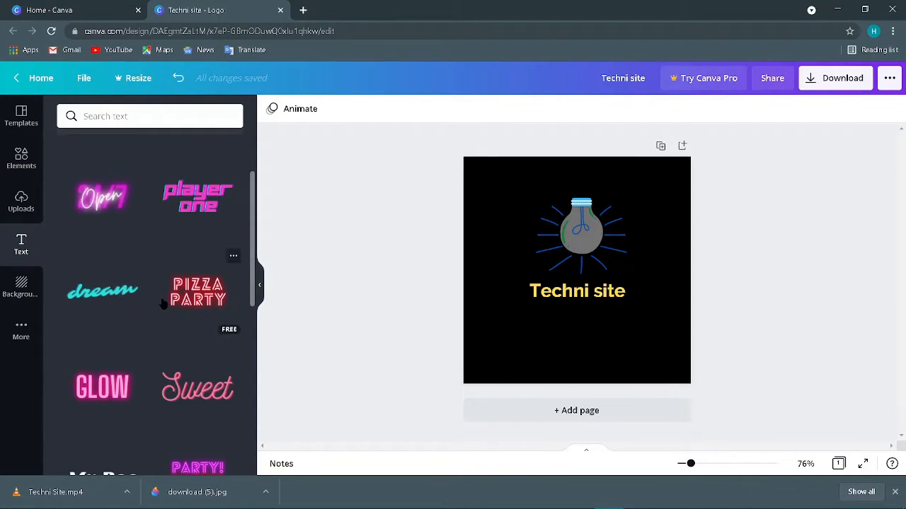
scroll(106, 396, "down", 3)
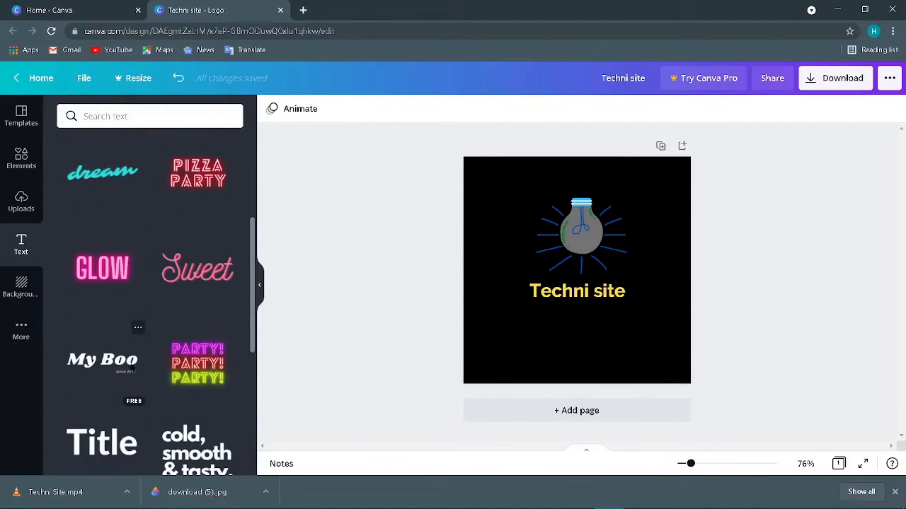
scroll(121, 386, "down", 1)
scroll(119, 405, "up", 5)
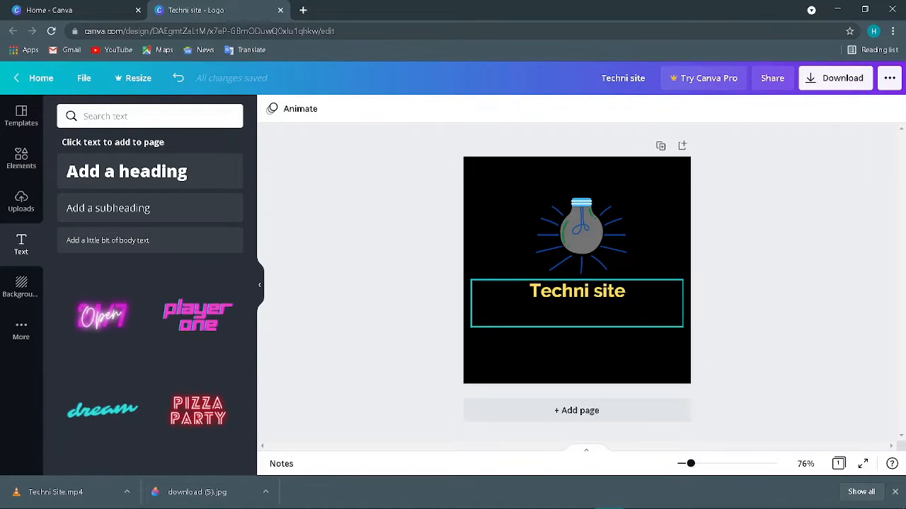
mouse_move(576, 303)
left_mouse_down()
mouse_move(511, 298)
mouse_move(581, 310)
left_mouse_up()
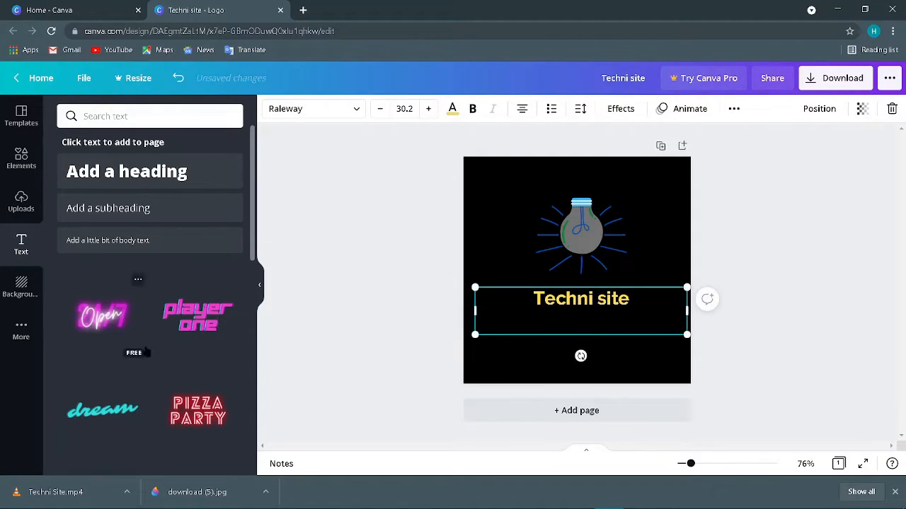
scroll(192, 342, "down", 1)
left_click(195, 239)
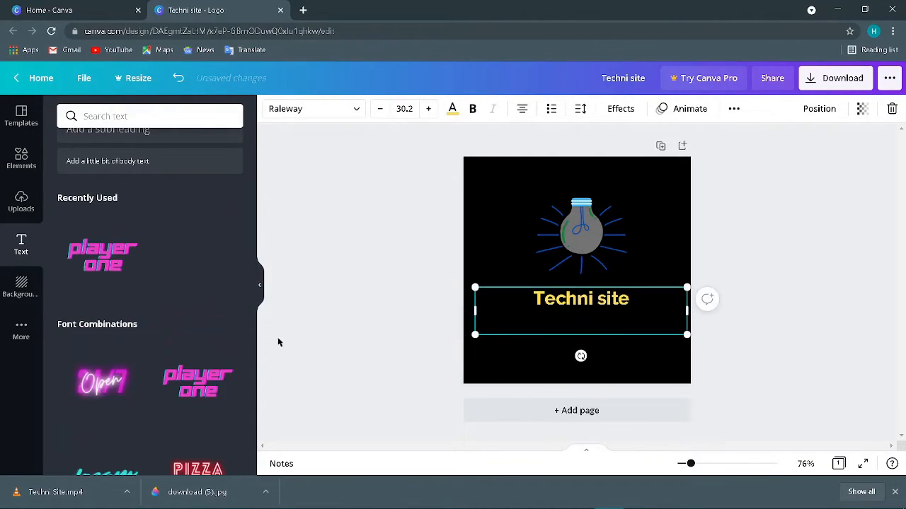
left_click_drag(548, 264, 552, 339)
- Delete the yellow "Techni site" text and move the "player one" text up into its place beneath the bulb
left_click(586, 300)
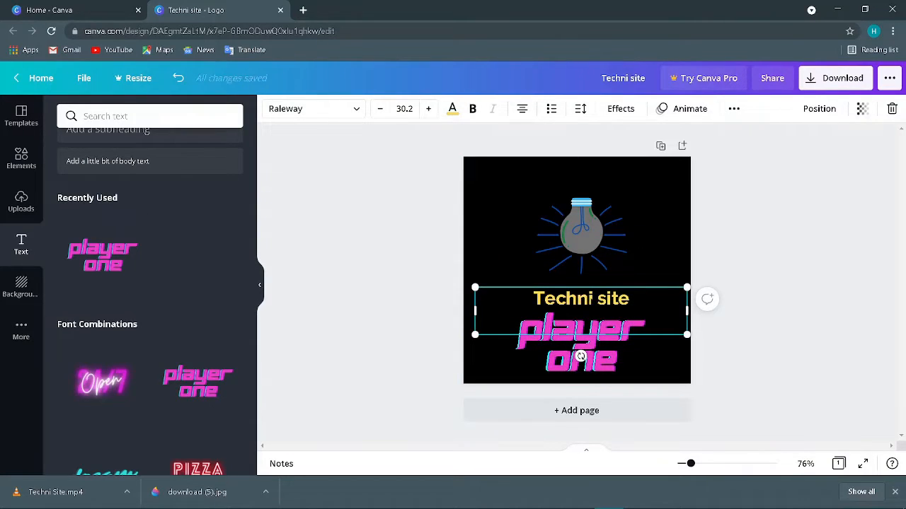
right_click(580, 356)
left_click(604, 318)
left_click_drag(581, 327, 577, 323)
- Replace the wording of the "player one" text with "techni site"
double_click(591, 323)
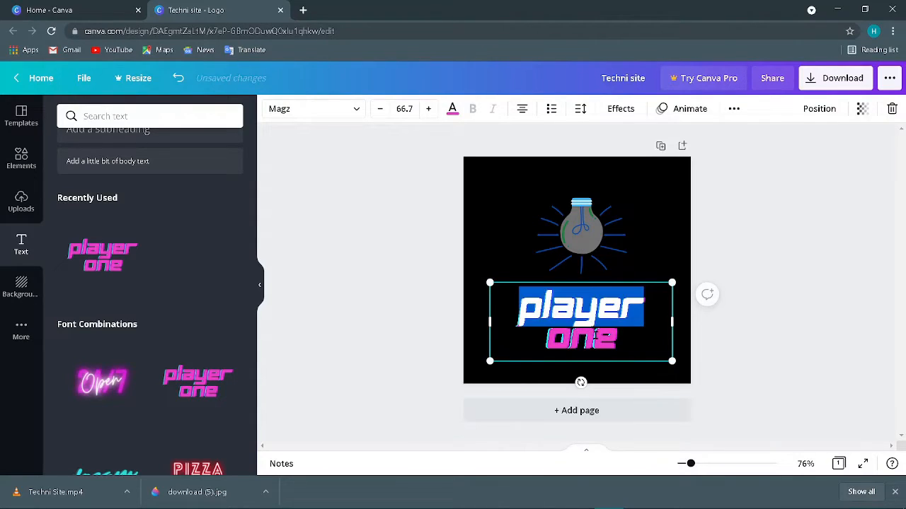
key("BackSpace")
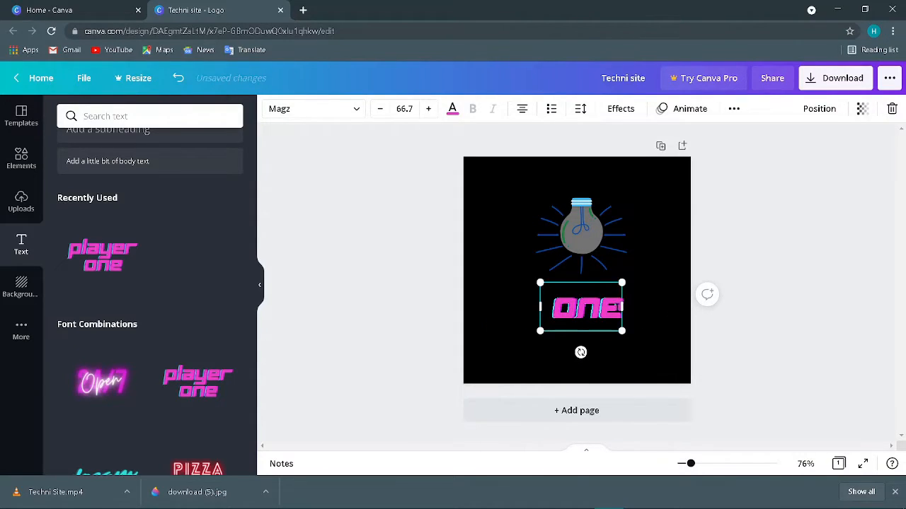
key("BackSpace")
key("BackSpace")
key("BackSpace")
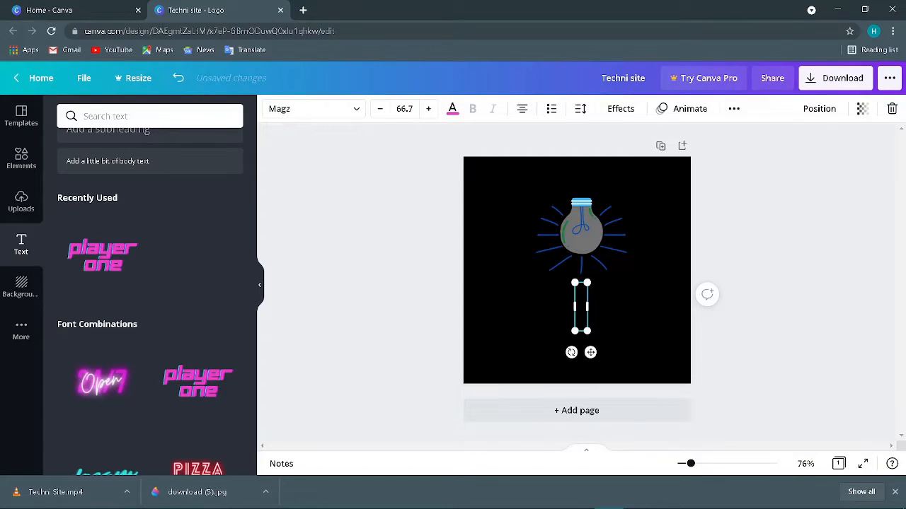
type("techn")
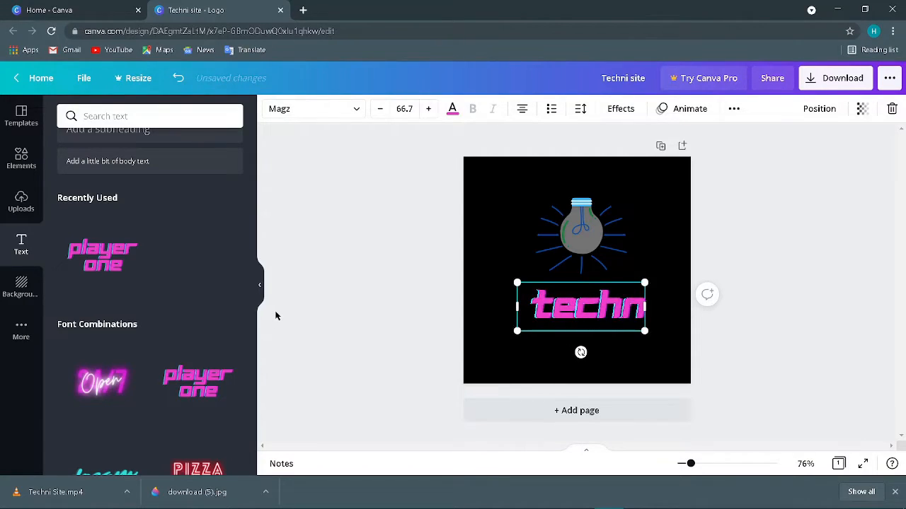
type("i site")
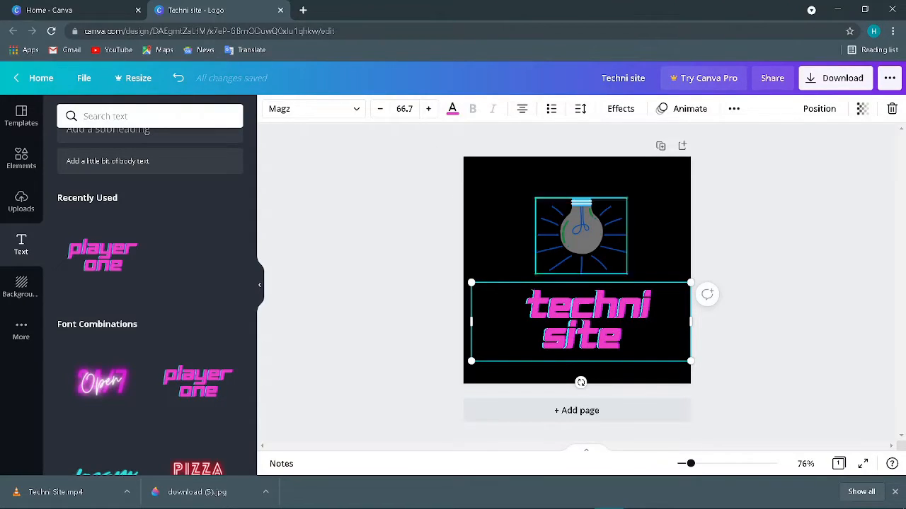
- Reduce the whole "techni site" text to font size 52.7 and shift it slightly left beneath the bulb
key("shift+Left")
key("shift+Left")
key("shift+Left")
key("shift+Left")
key("shift+Left")
key("shift+Left")
key("shift+Left")
key("shift+Left")
key("shift+Left")
key("shift+Left")
key("shift+Left")
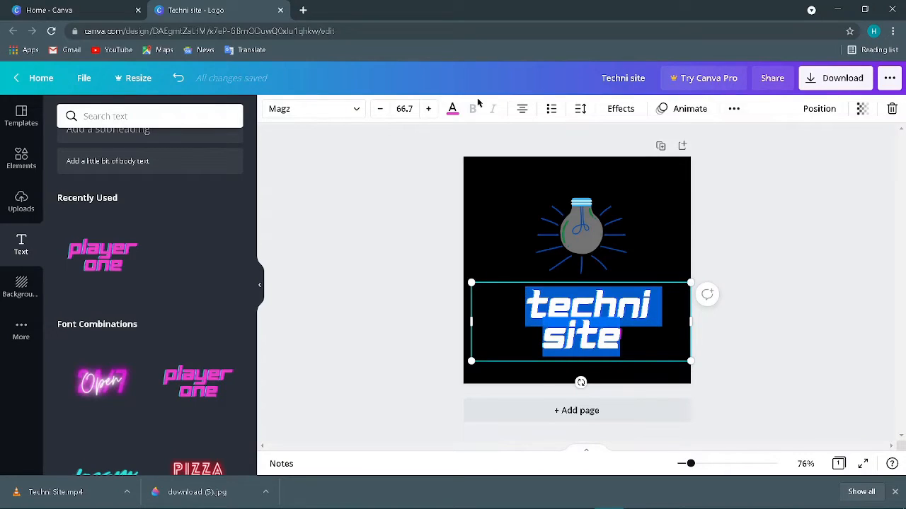
left_click(380, 109)
left_click(380, 109)
left_click(382, 113)
left_click(382, 113)
left_click(382, 113)
left_click(382, 114)
left_click(381, 113)
left_click(382, 112)
left_click(382, 112)
left_click(382, 112)
left_click(382, 113)
left_click(382, 112)
left_click(382, 112)
left_click(382, 113)
left_click(455, 263)
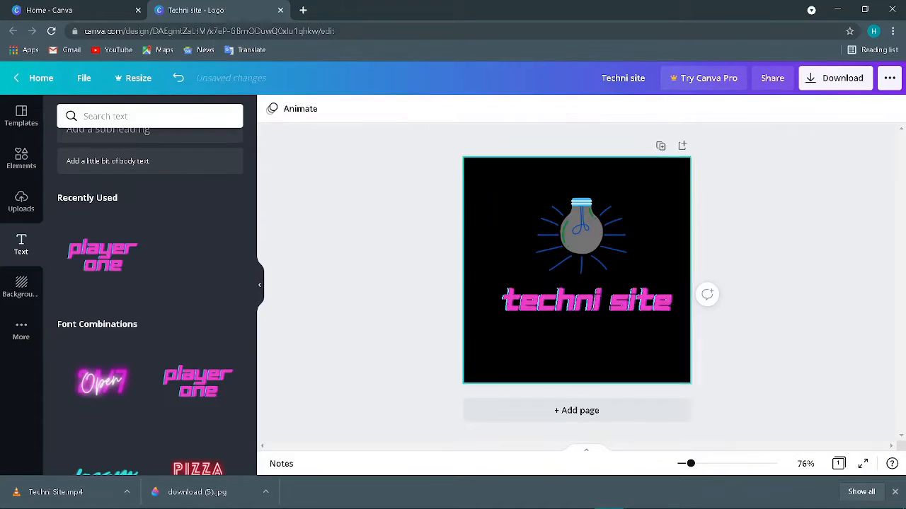
left_click_drag(580, 316, 575, 315)
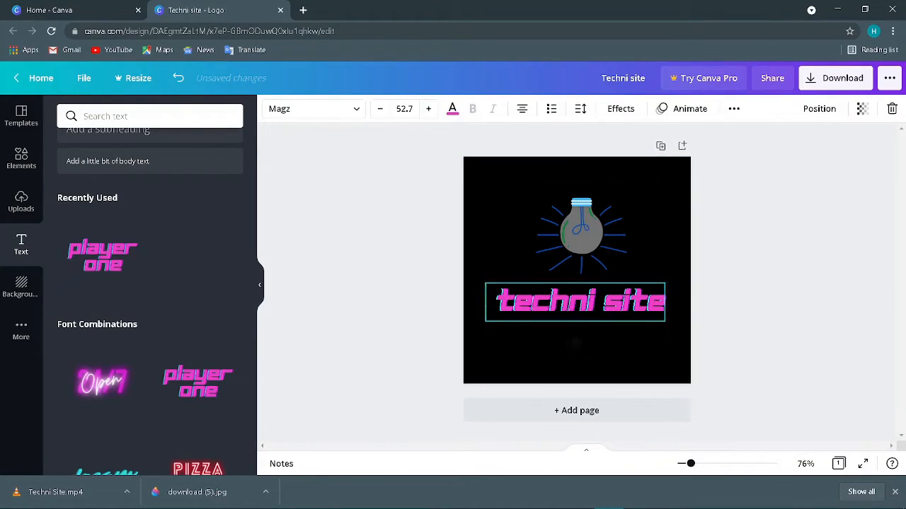
left_click(363, 230)
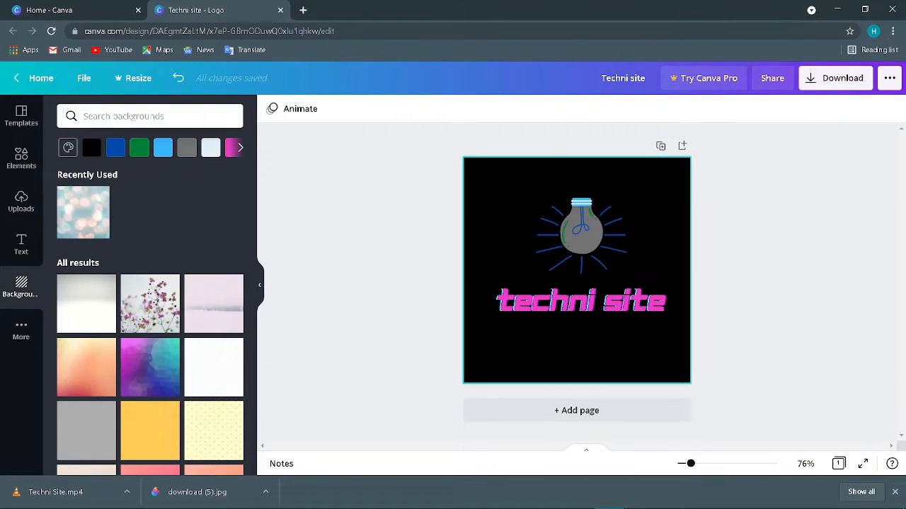
- Apply the free black background with golden fireworks to the logo
left_click(581, 253)
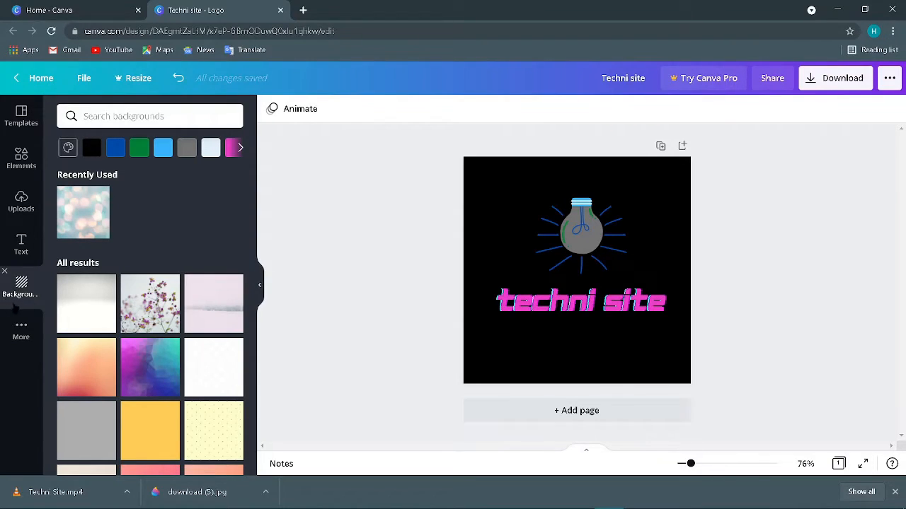
scroll(127, 318, "down", 5)
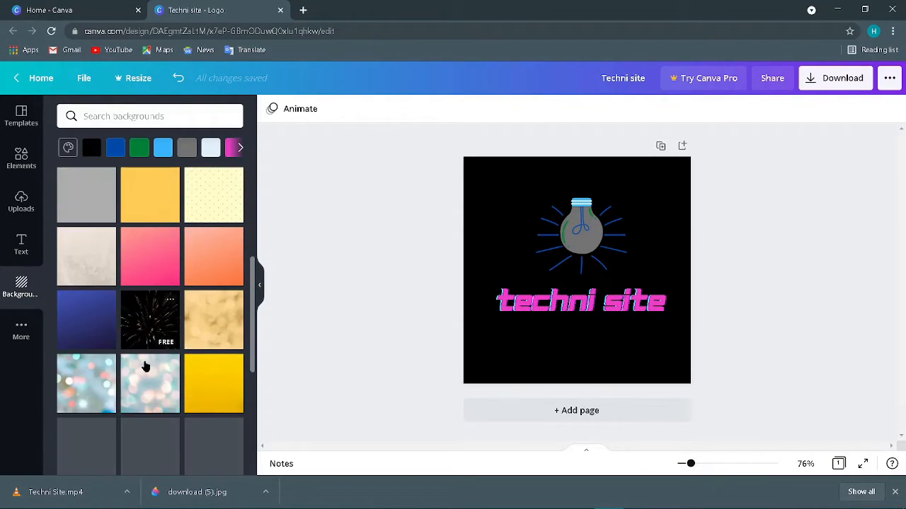
scroll(148, 338, "down", 1)
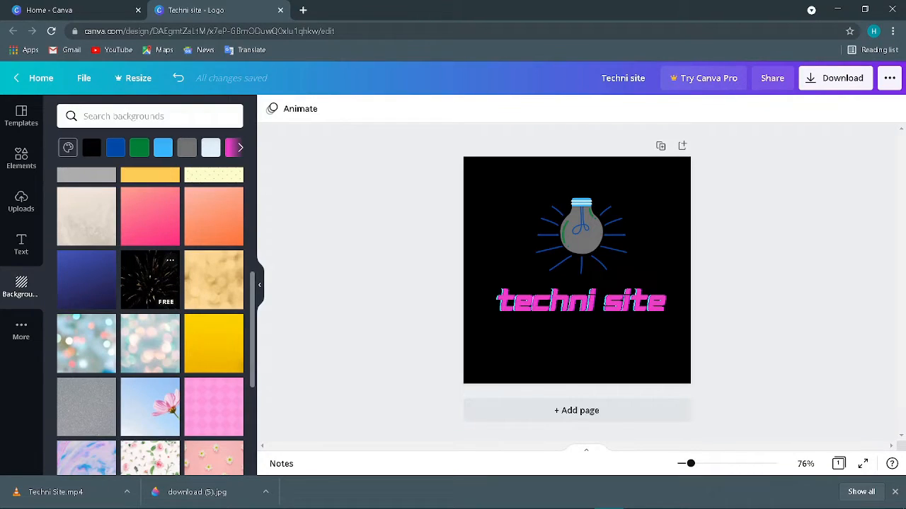
left_click(150, 282)
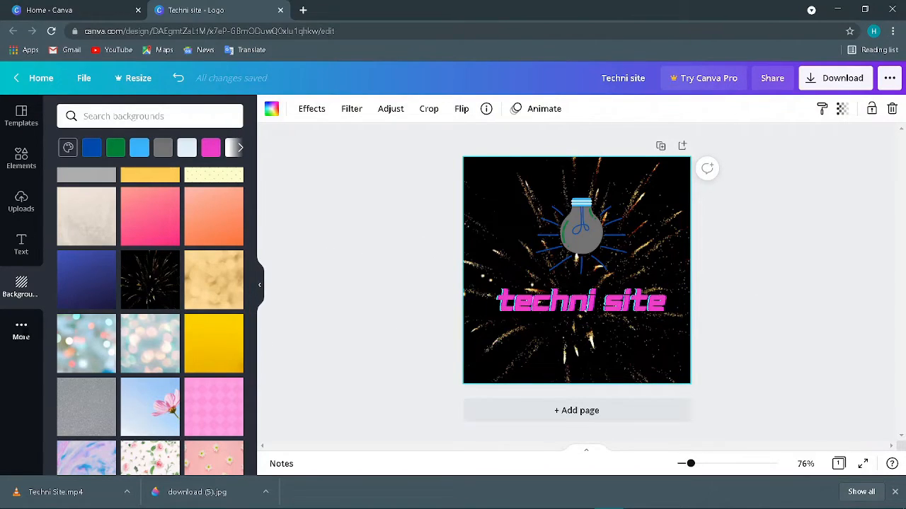
left_click(21, 331)
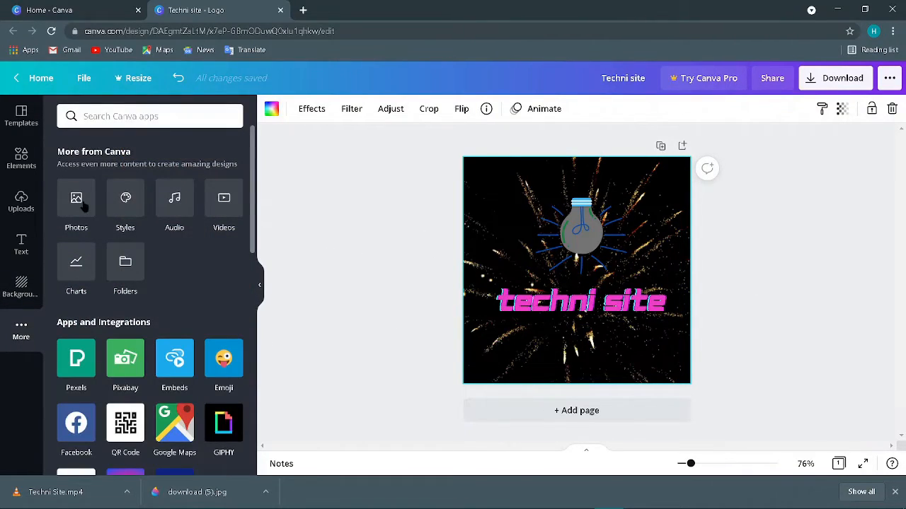
left_click(120, 201)
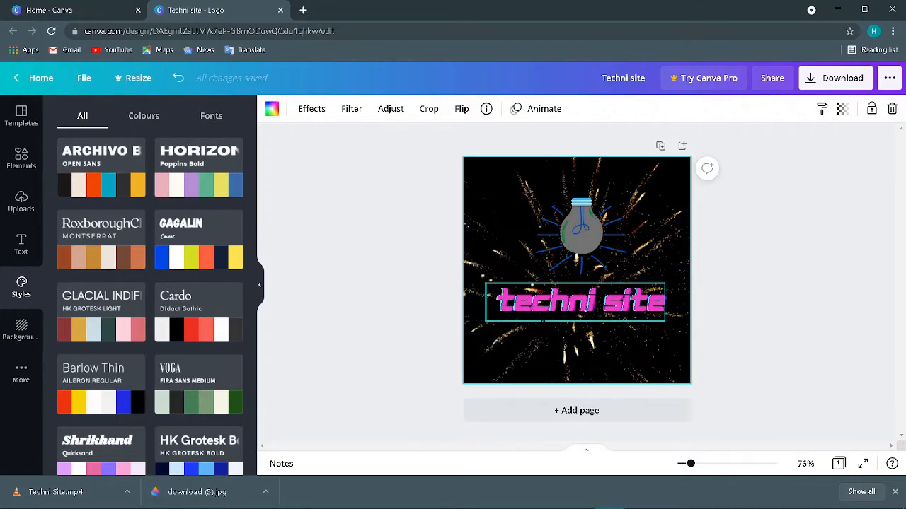
left_click(530, 306)
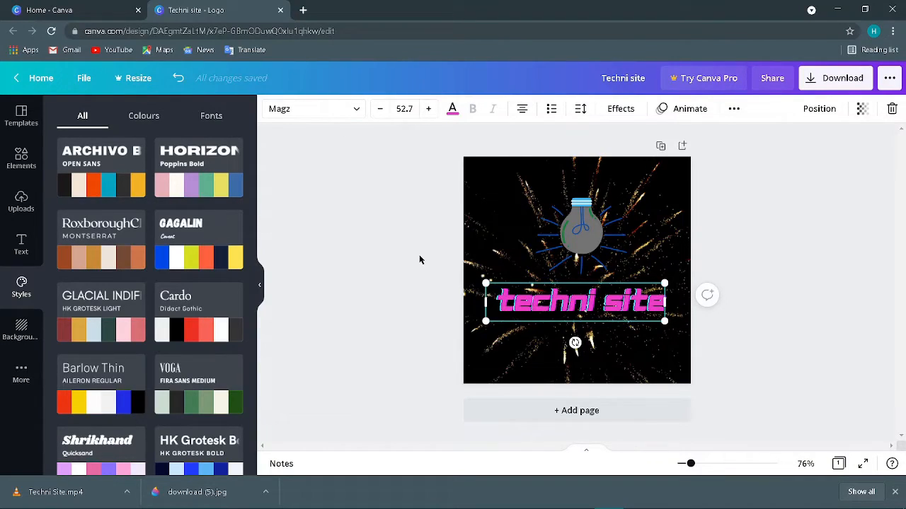
left_click(418, 289)
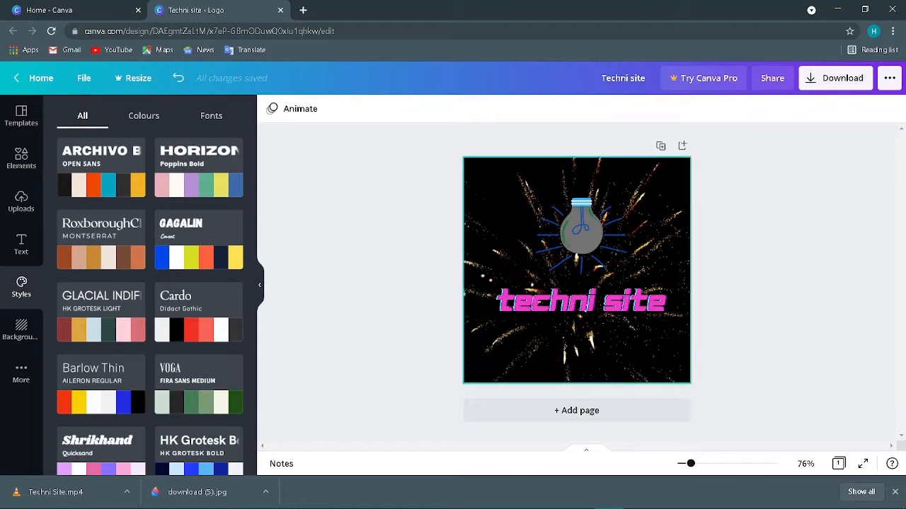
left_click(21, 117)
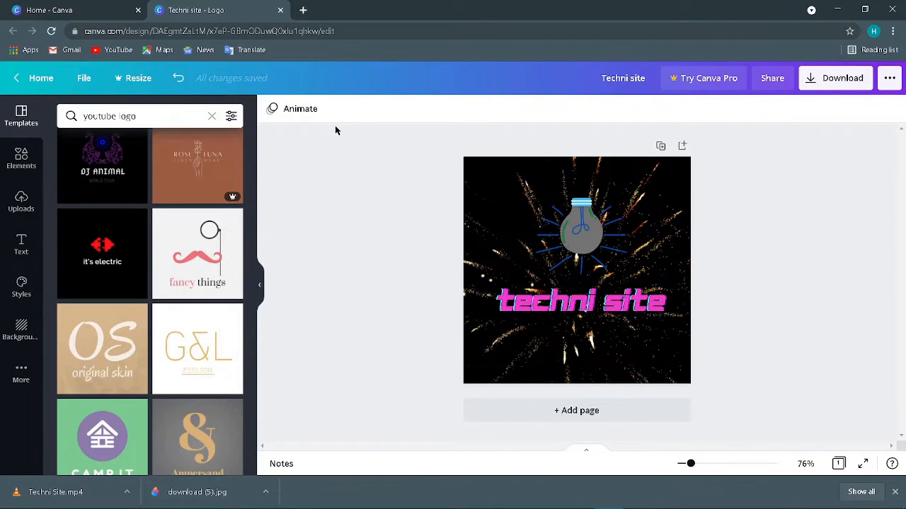
left_click(213, 116)
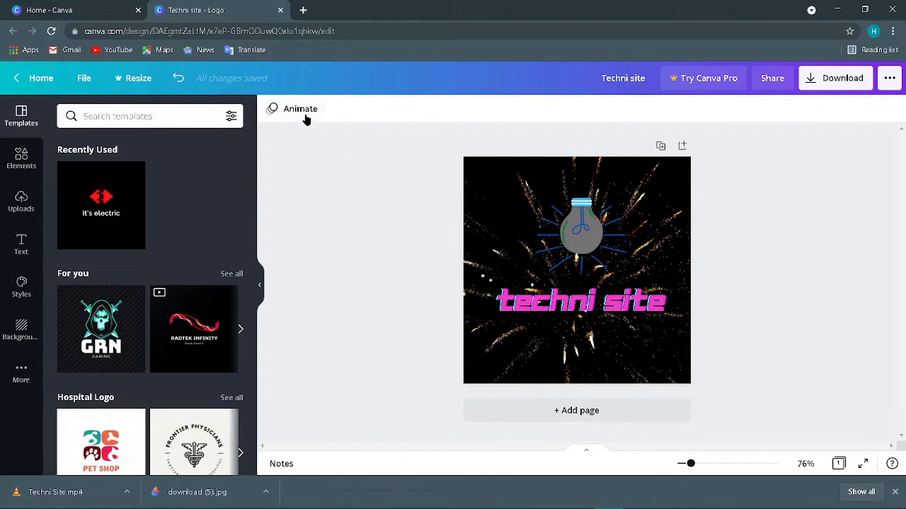
- Apply the Tumble element animation to the light bulb and try the premium Stomp animation on it
left_click(300, 110)
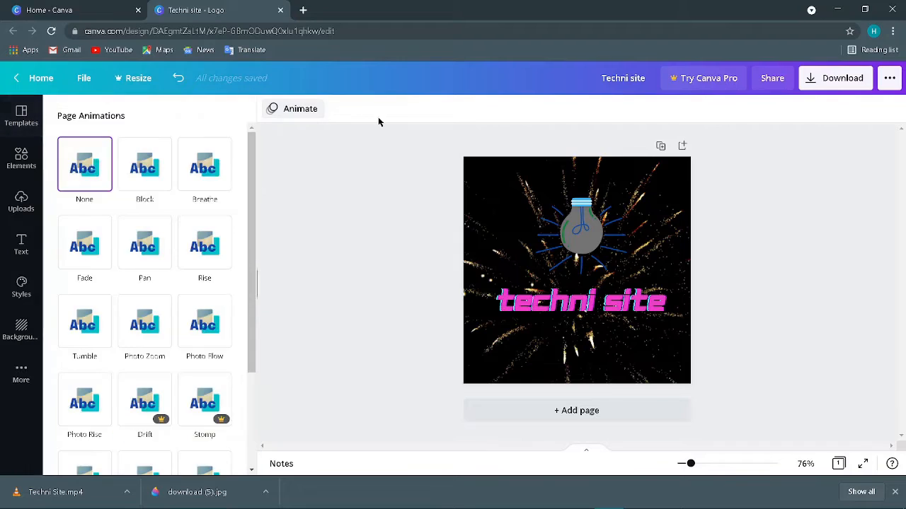
left_click(580, 237)
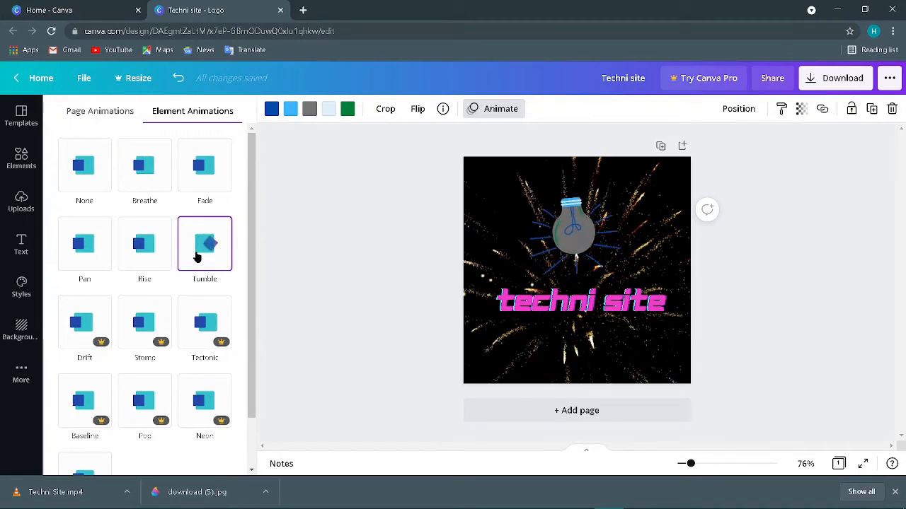
left_click(197, 255)
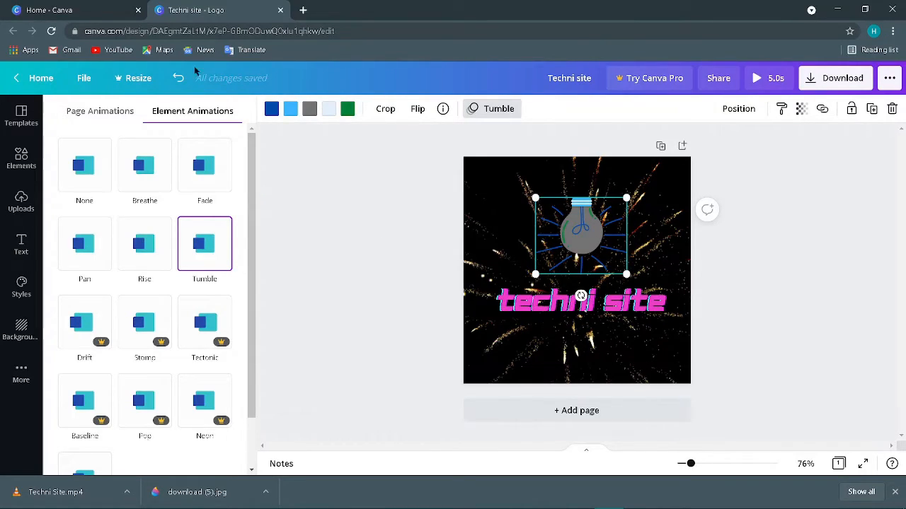
left_click(142, 327)
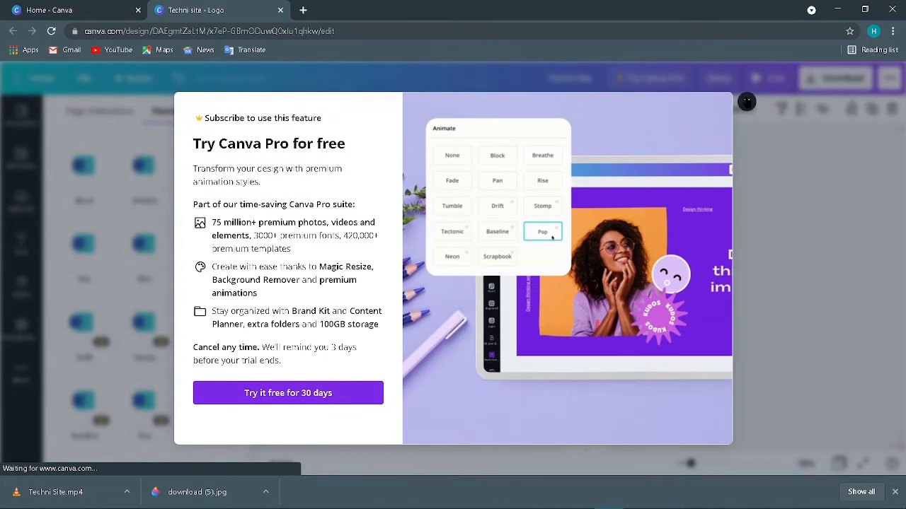
left_click(747, 101)
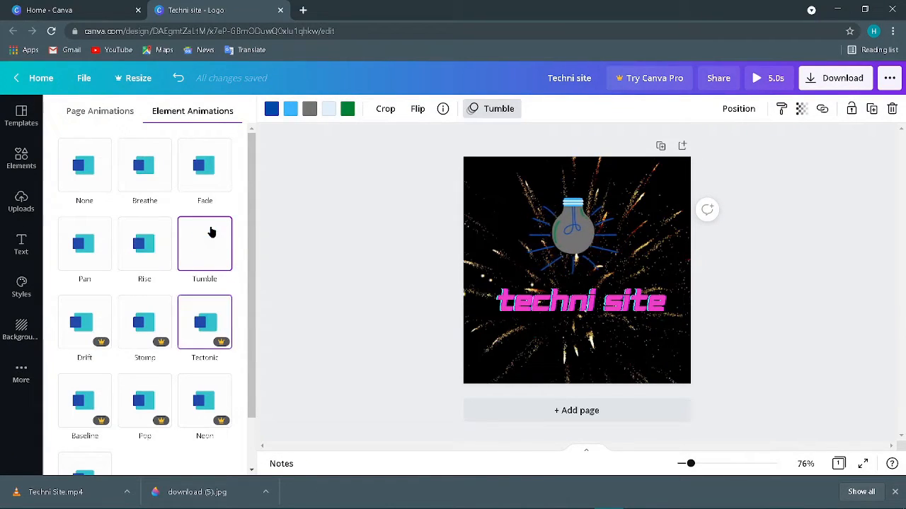
- Set the light bulb's element animation to Tumble and download the animated logo as an MP4 video
left_click(205, 254)
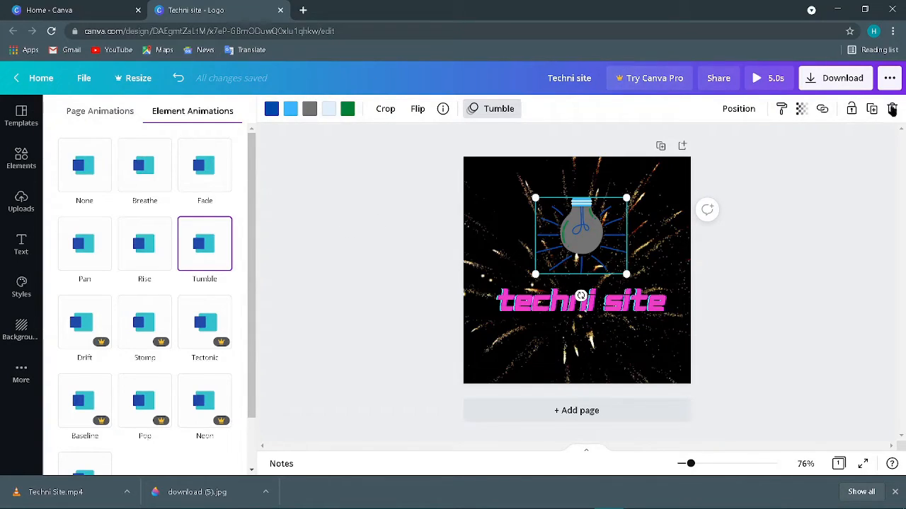
left_click(839, 79)
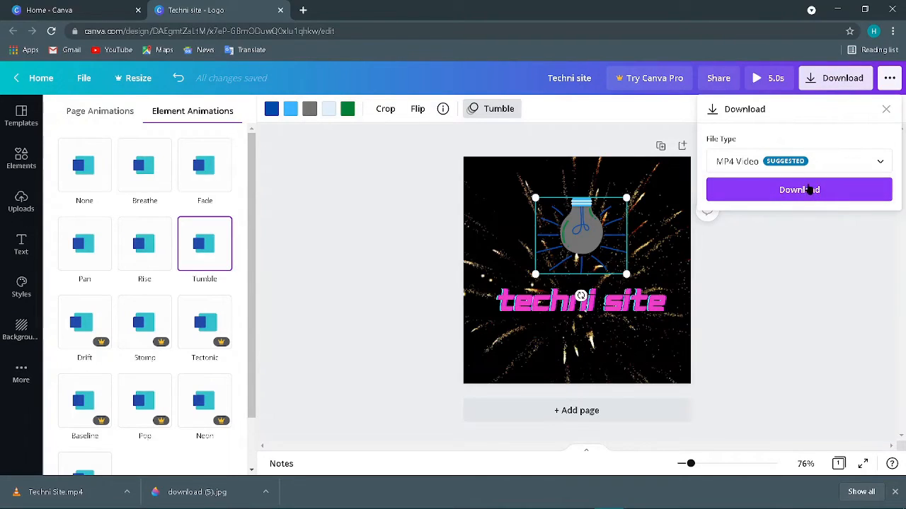
left_click(809, 196)
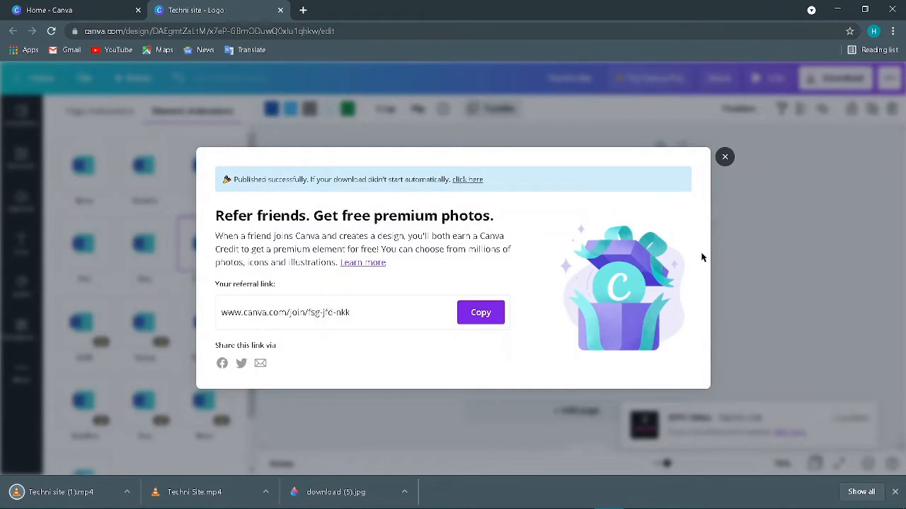
left_click(724, 157)
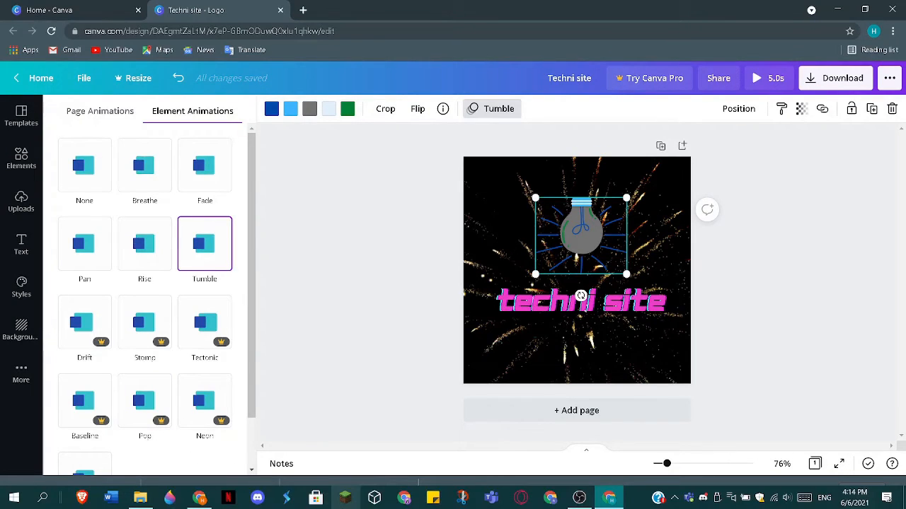
- Switch to File Explorer, play "Techni site (1)" from the Downloads folder in a maximized VLC window, and return to the Canva design
mouse_move(147, 501)
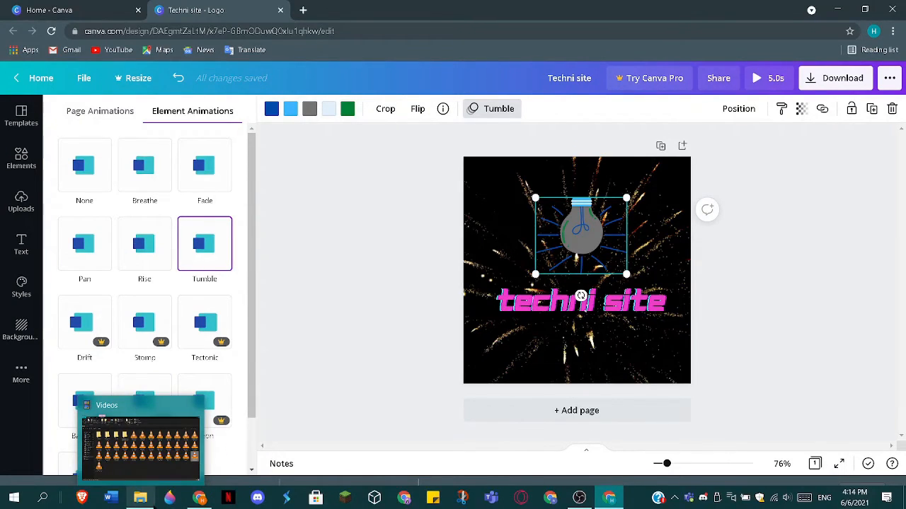
left_click(144, 501)
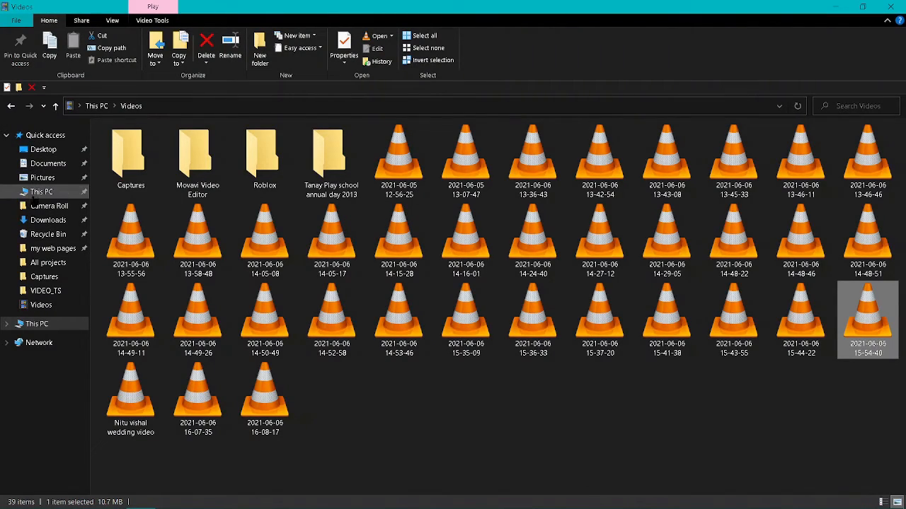
left_click(44, 221)
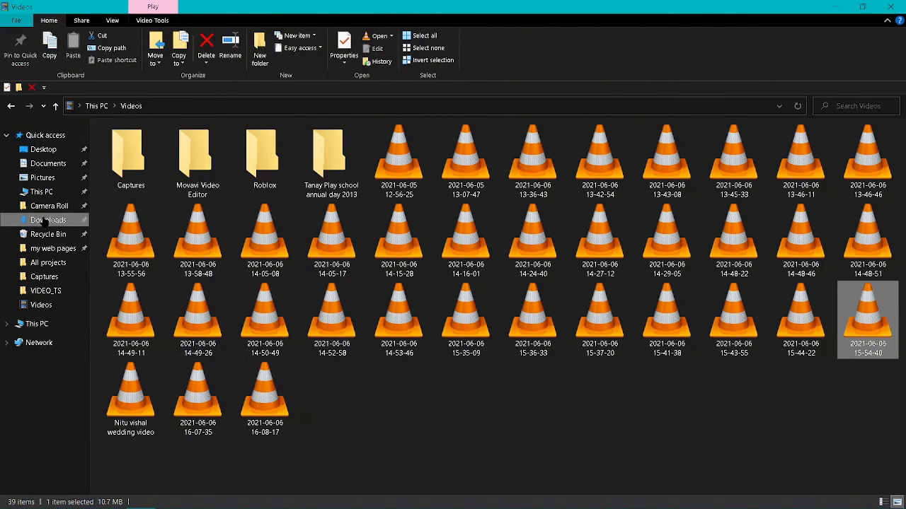
double_click(152, 160)
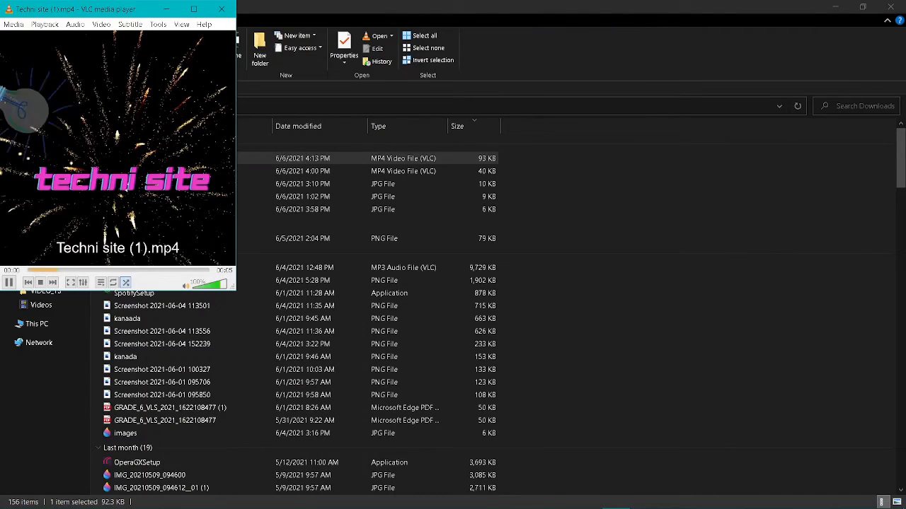
left_click(199, 9)
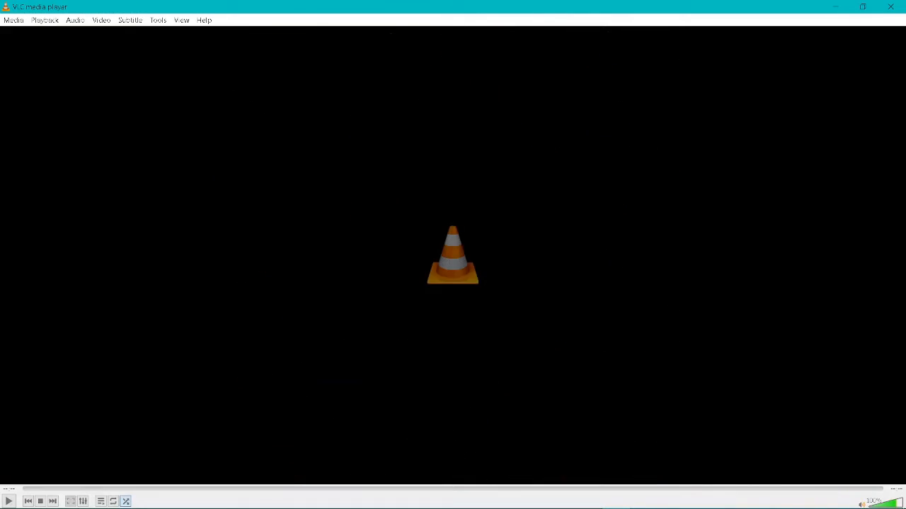
left_click(7, 502)
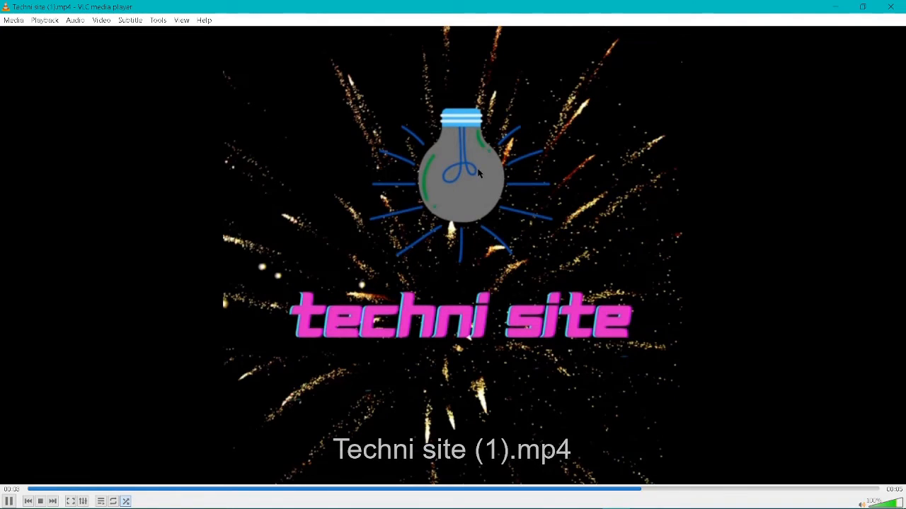
left_click(835, 6)
left_click(593, 499)
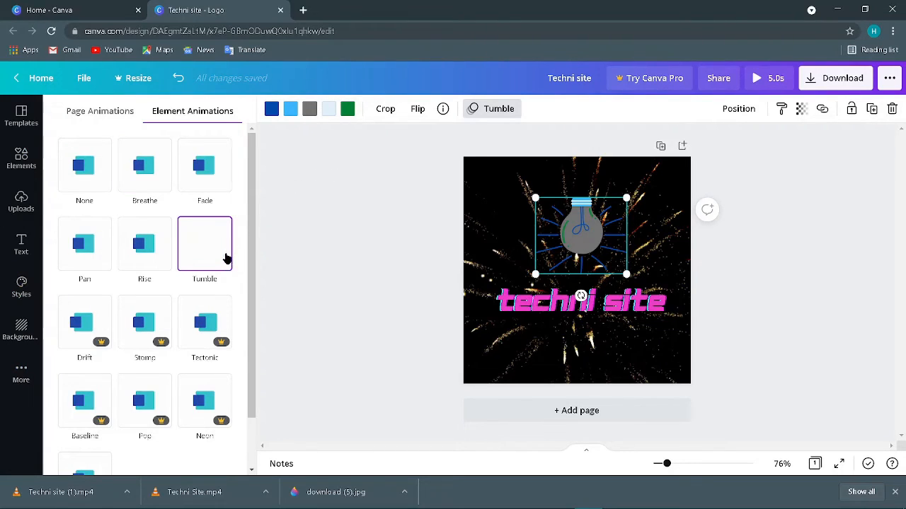
- Remove the light bulb's animation and download the static logo as a PNG, dismissing the business card offer
left_click(85, 176)
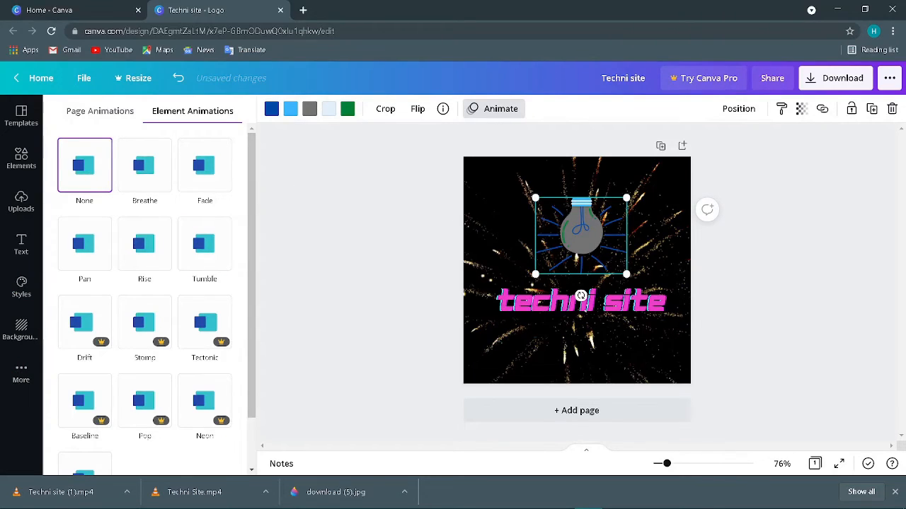
left_click(859, 78)
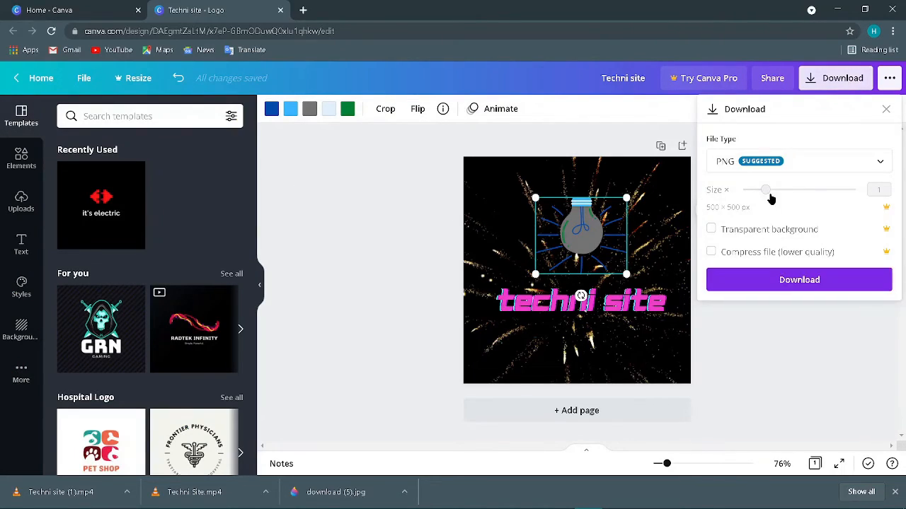
left_click(802, 280)
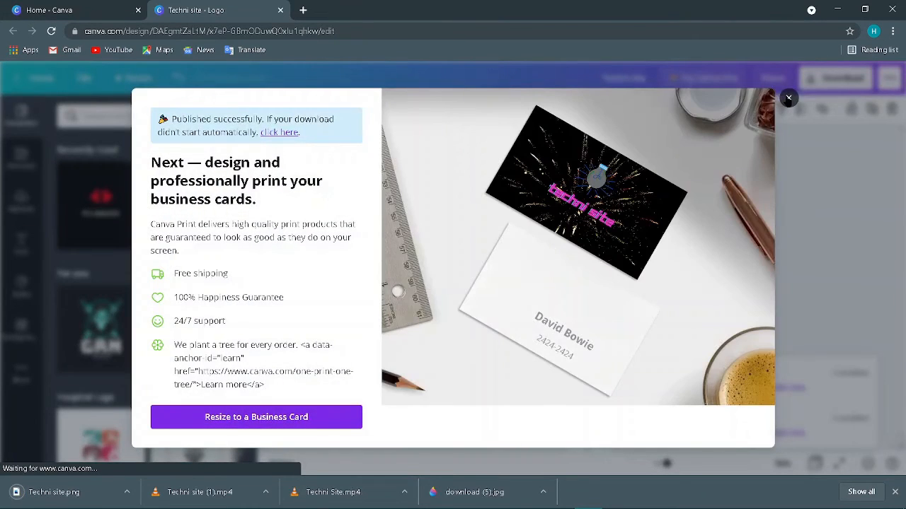
left_click(788, 98)
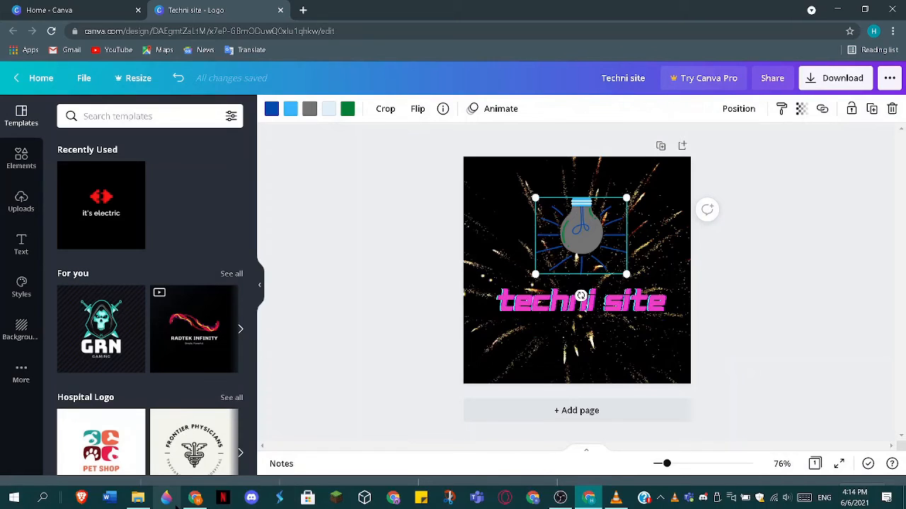
- Switch to File Explorer, view the "Techni site" PNG from the Downloads folder, and return to the Canva design
left_click(137, 499)
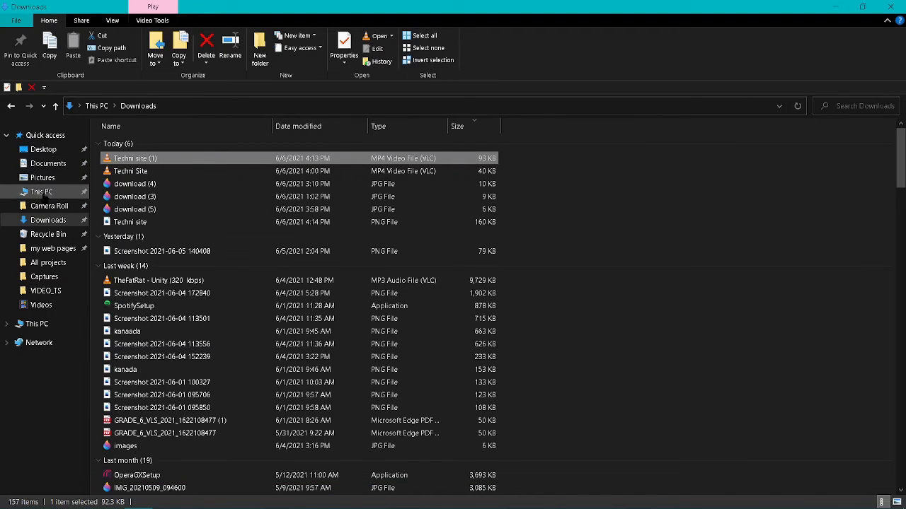
left_click(47, 222)
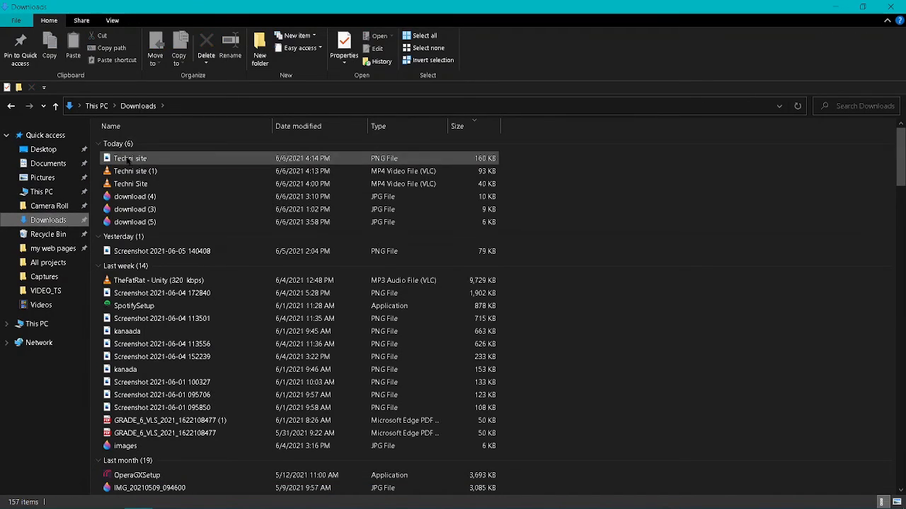
left_click(131, 159)
double_click(212, 171)
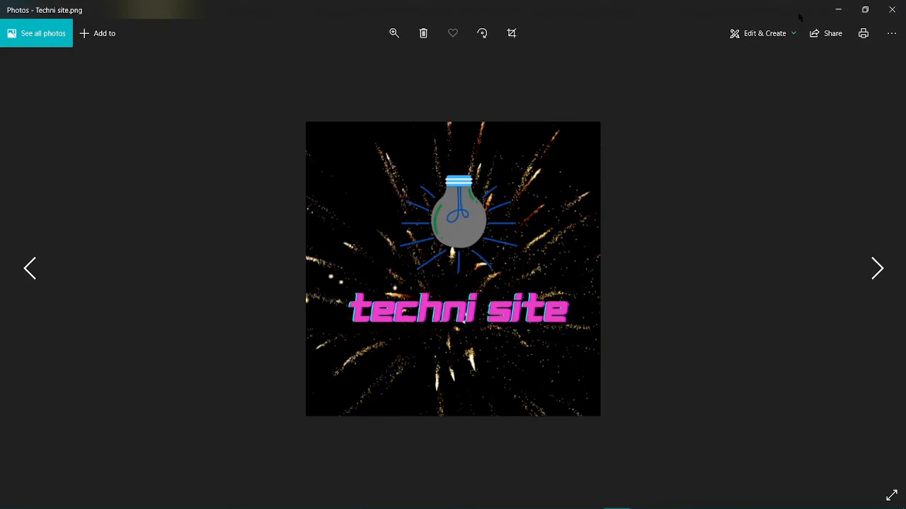
left_click(838, 9)
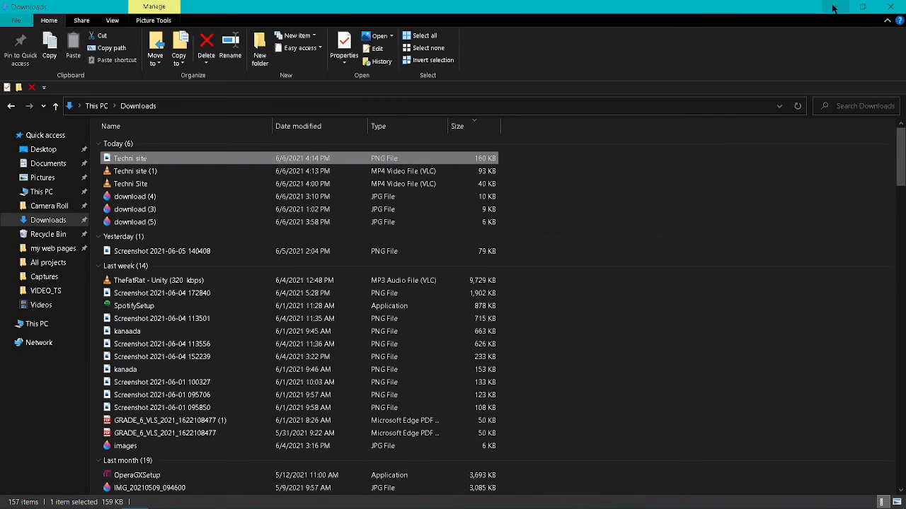
left_click(837, 9)
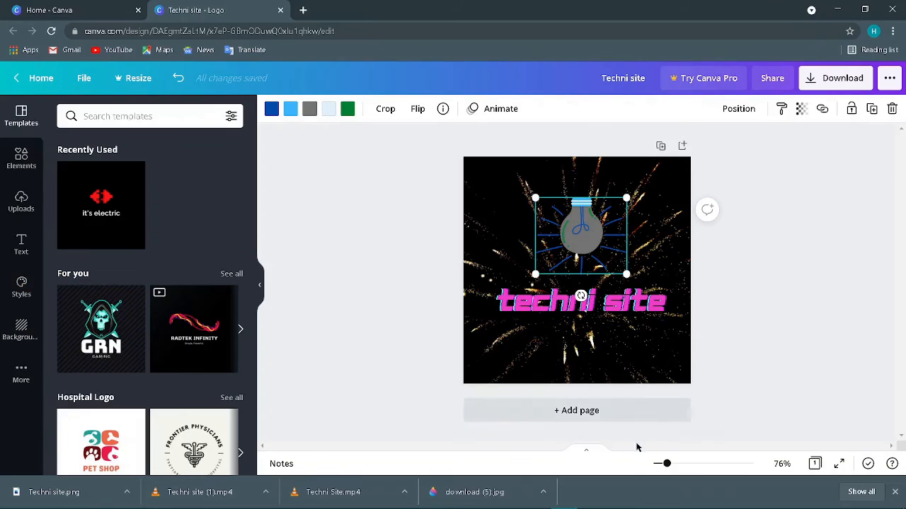